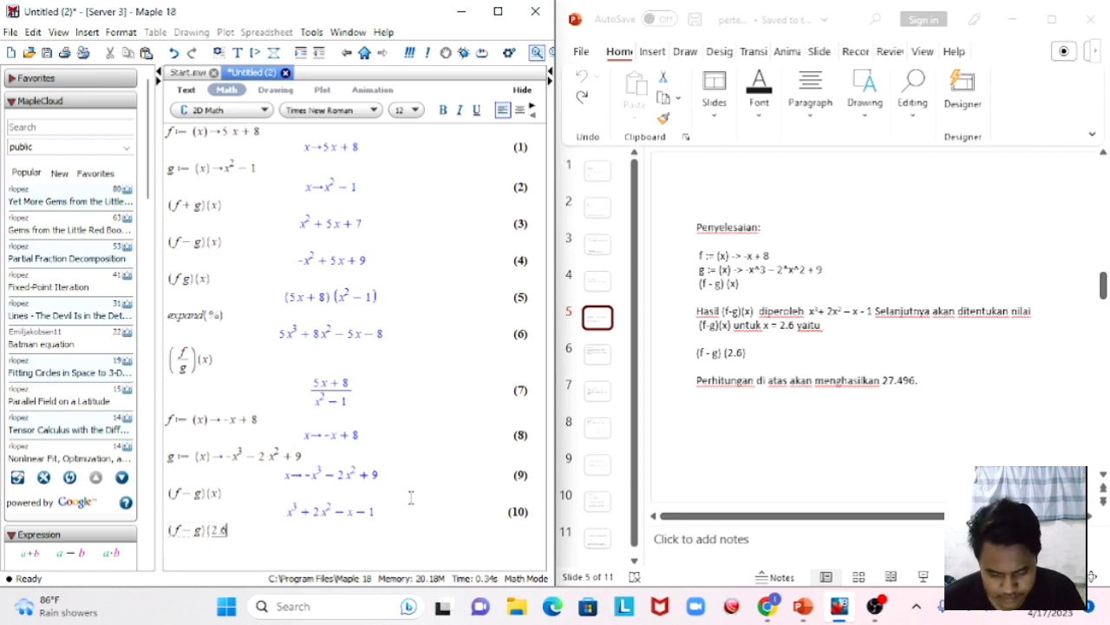
- Finish the expression (f-g)(2.6) on the current worksheet line and evaluate it
text(.6))
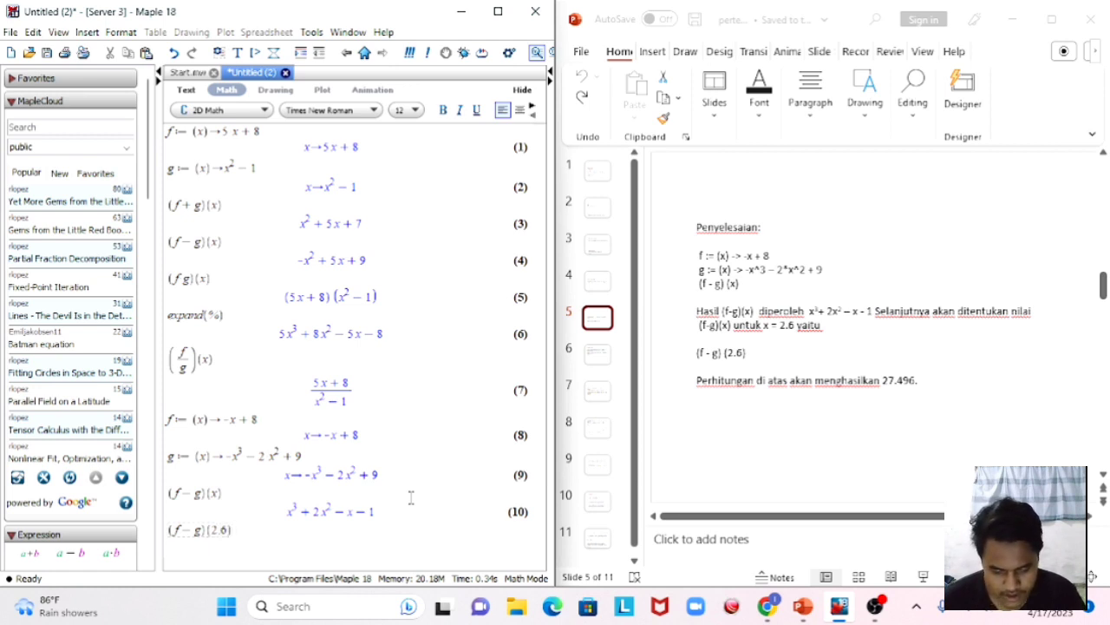
key(Return)
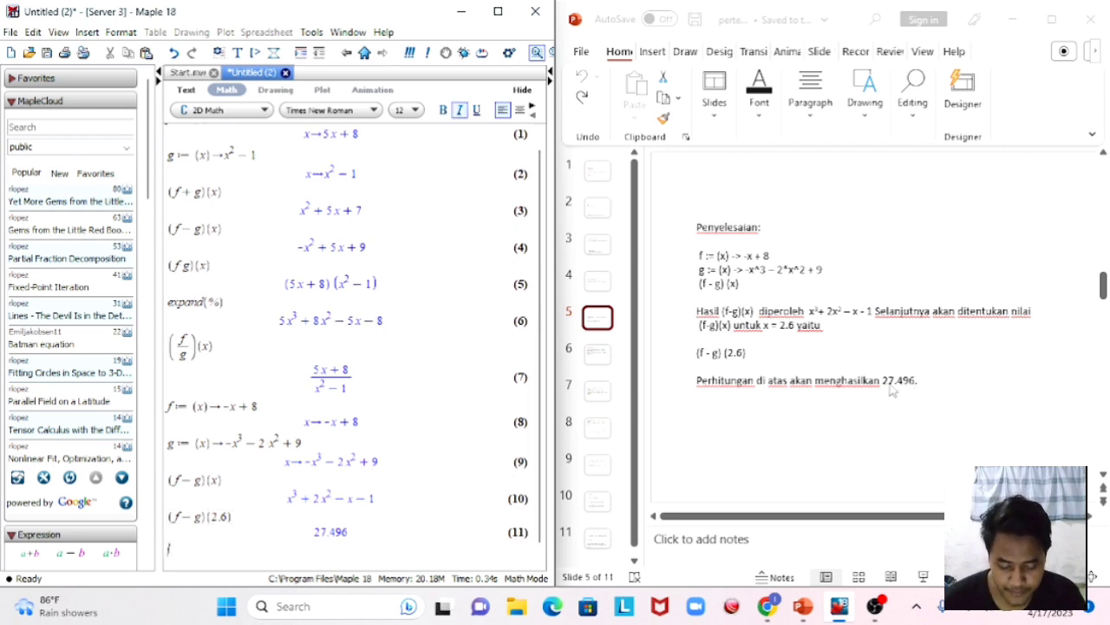
- Show slide 6 on function composition in PowerPoint, then evaluate (f@g)(x) on a new line in the Maple worksheet
click(605, 363)
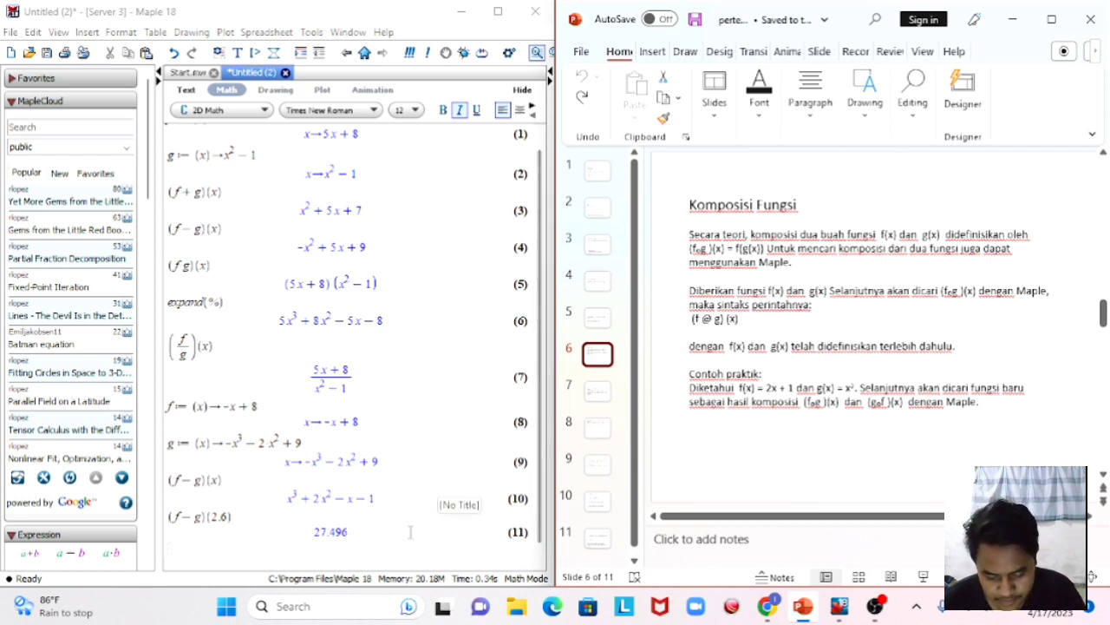
click(316, 552)
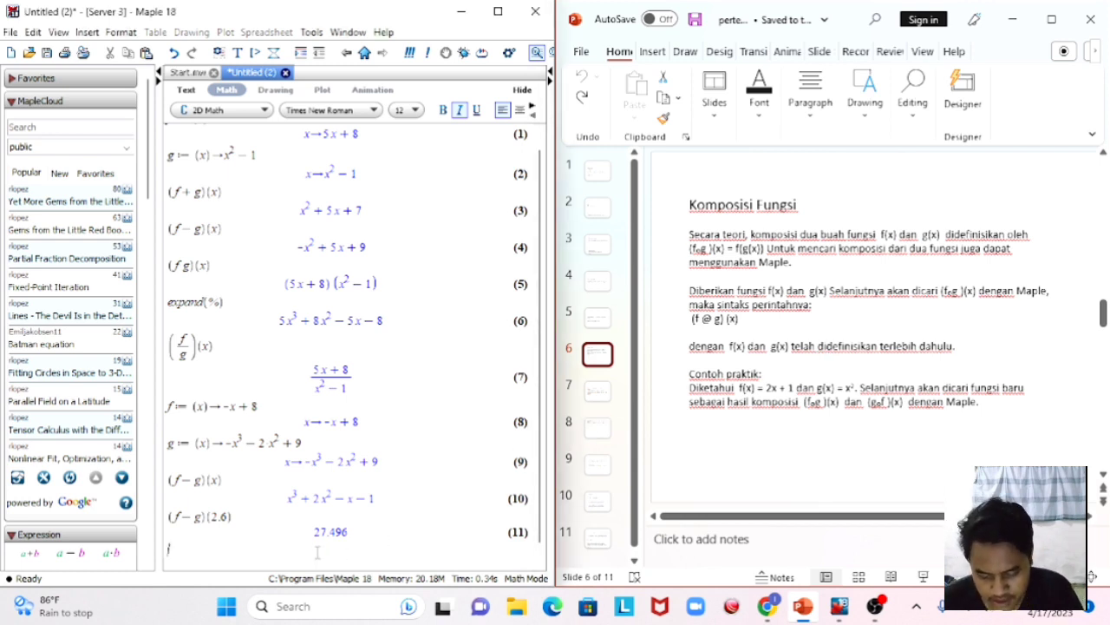
text(()
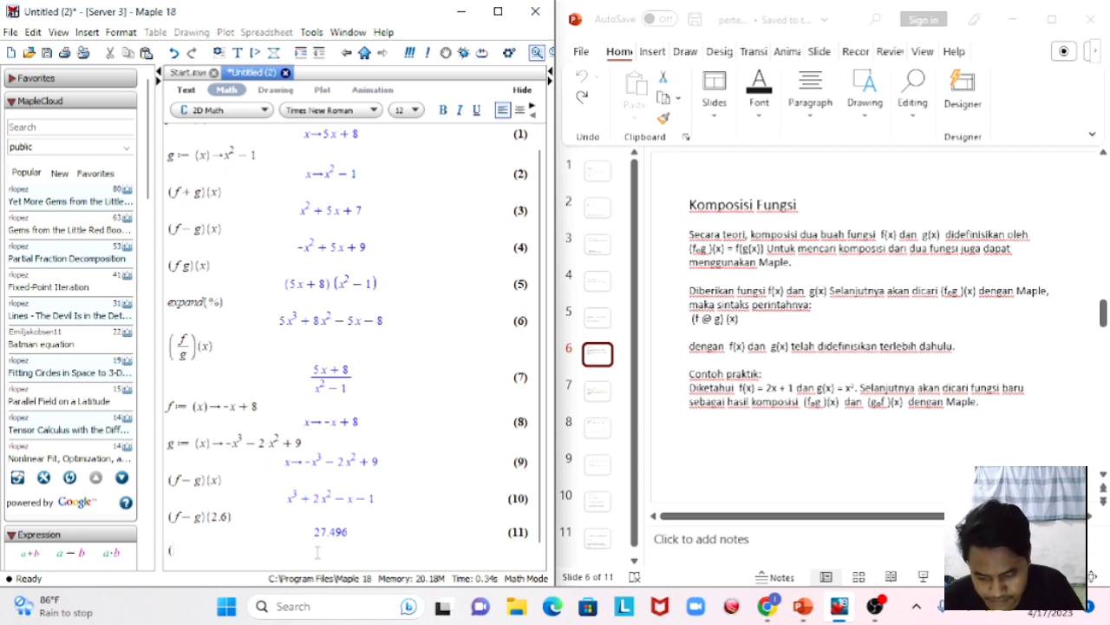
text(f)
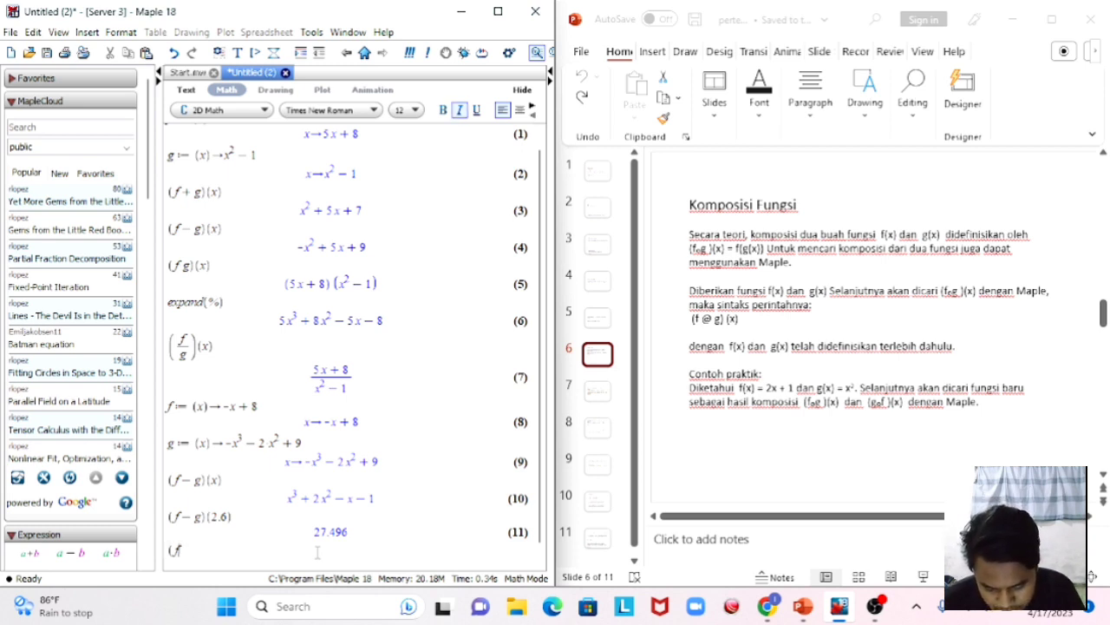
text(@)
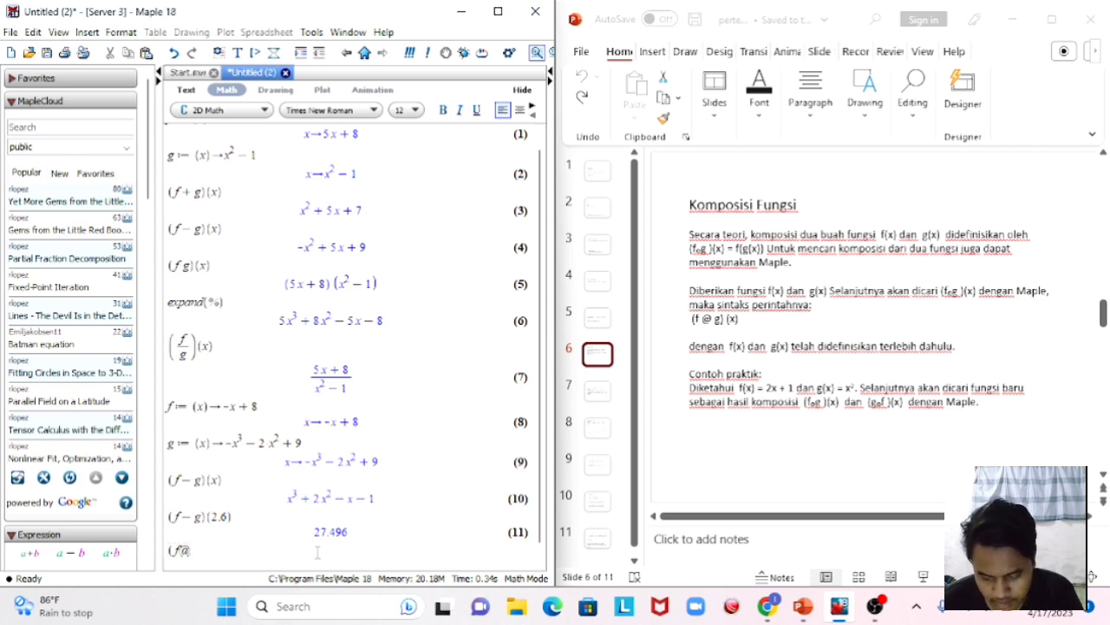
text(g))
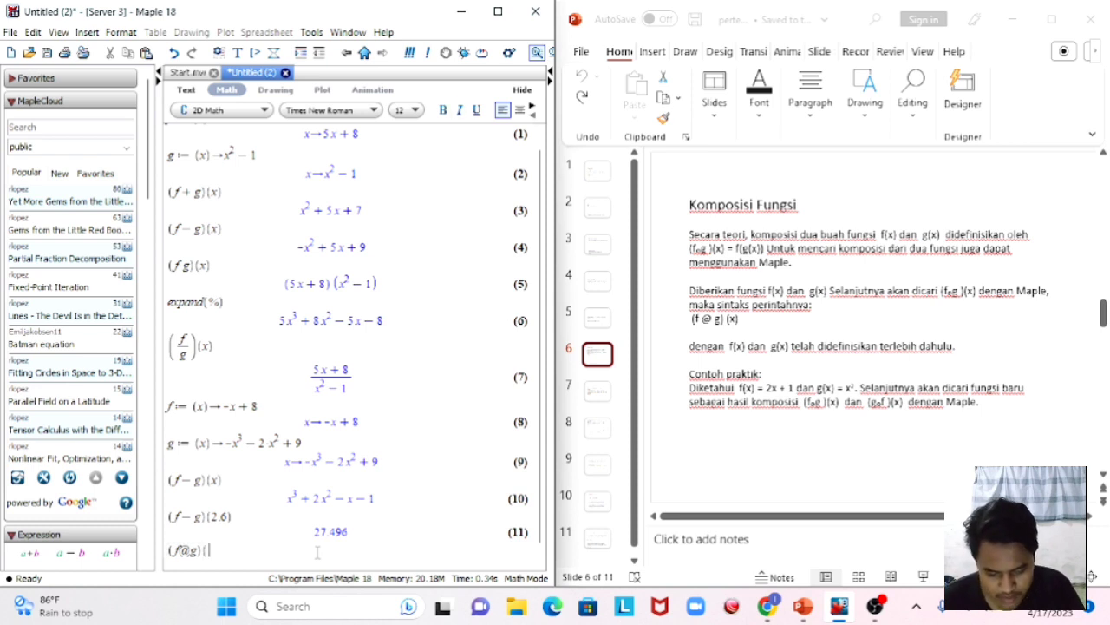
text((x))
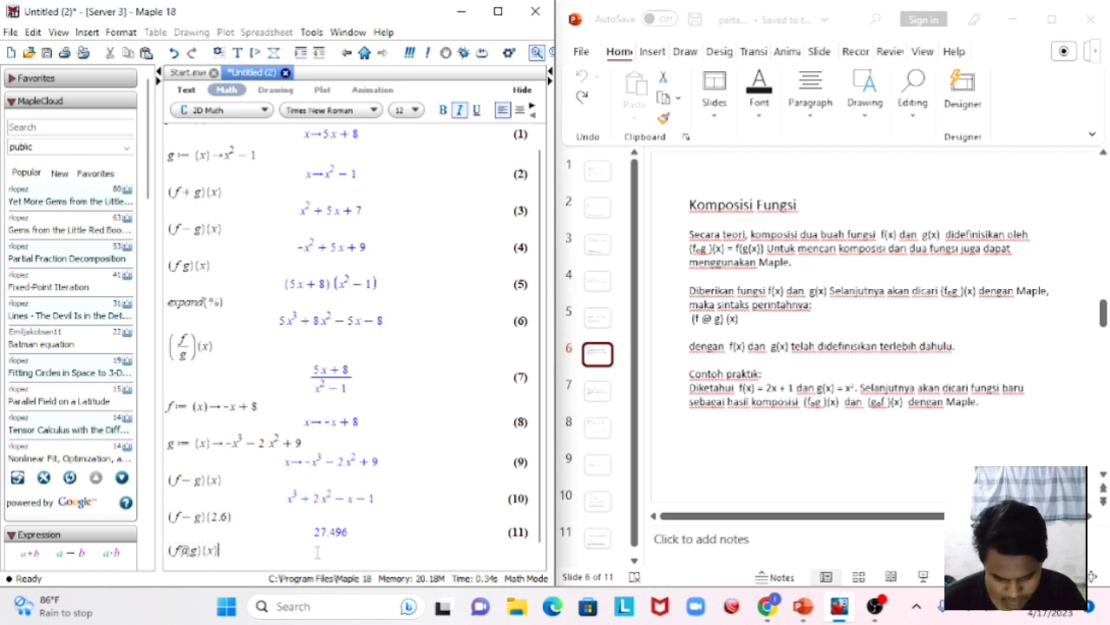
key(Return)
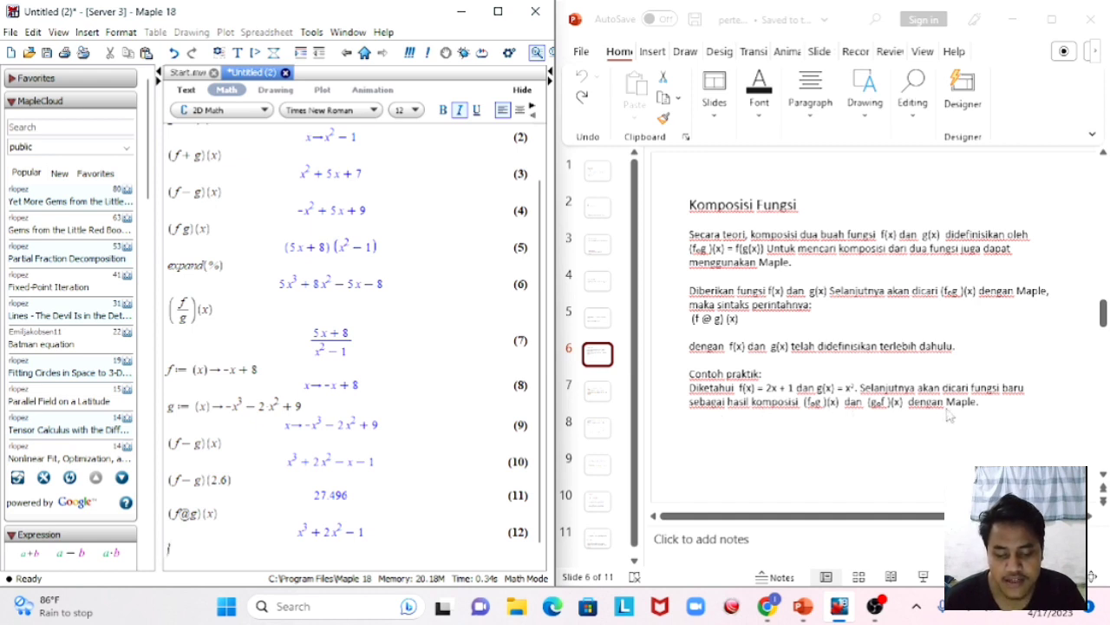
- Show slide 7 with the solution in PowerPoint, then define f := (x) -> 2x-1 in the Maple worksheet
click(591, 396)
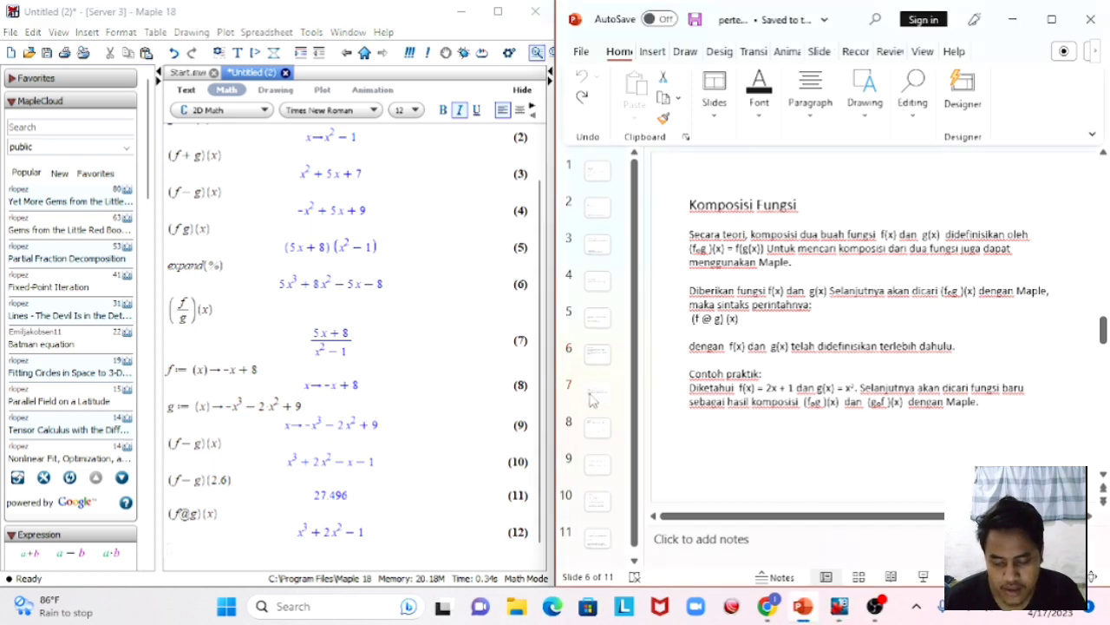
click(347, 549)
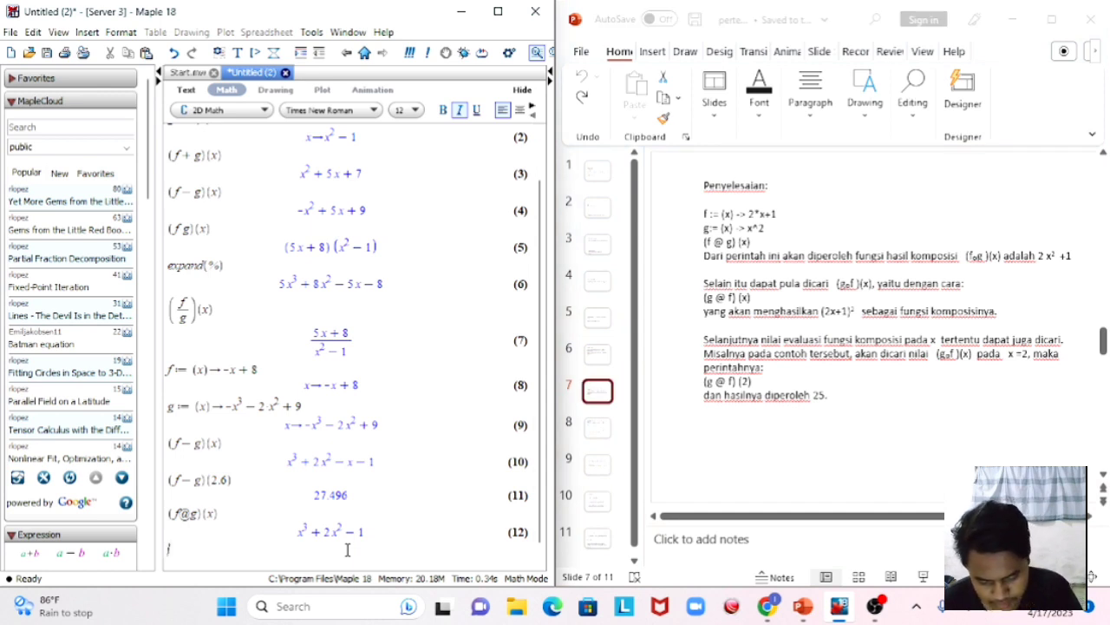
text(f)
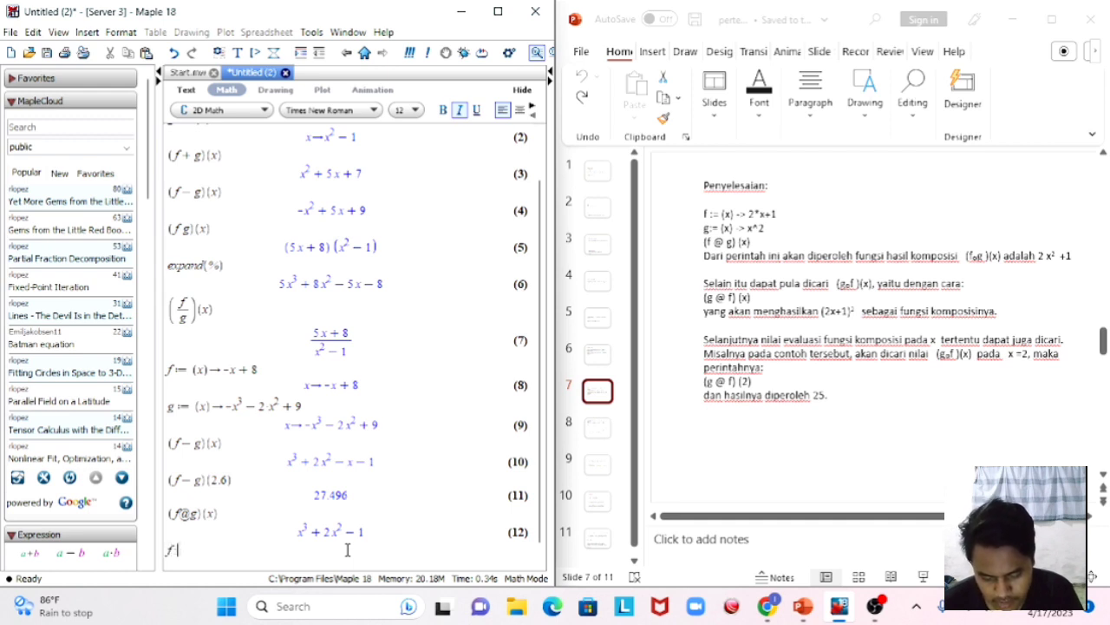
text(:=)
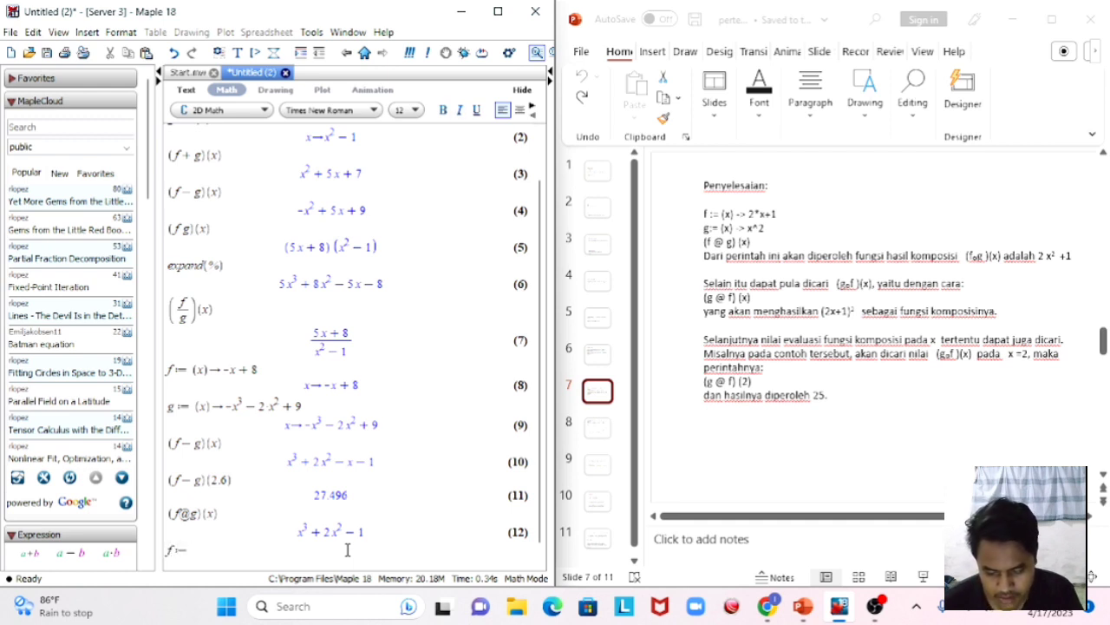
text((x))
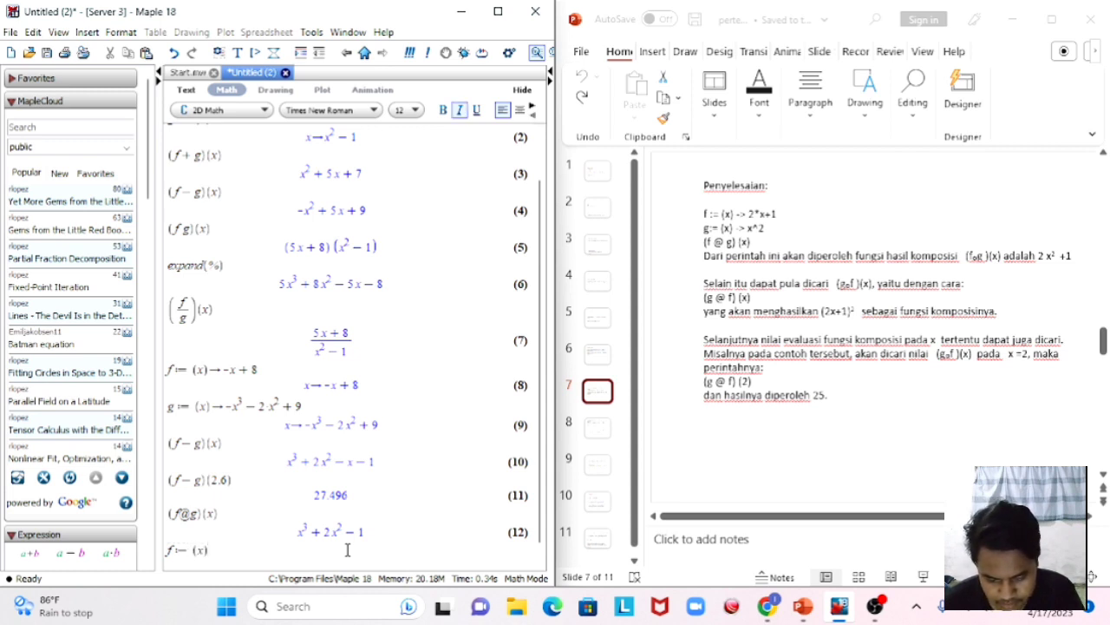
text(->)
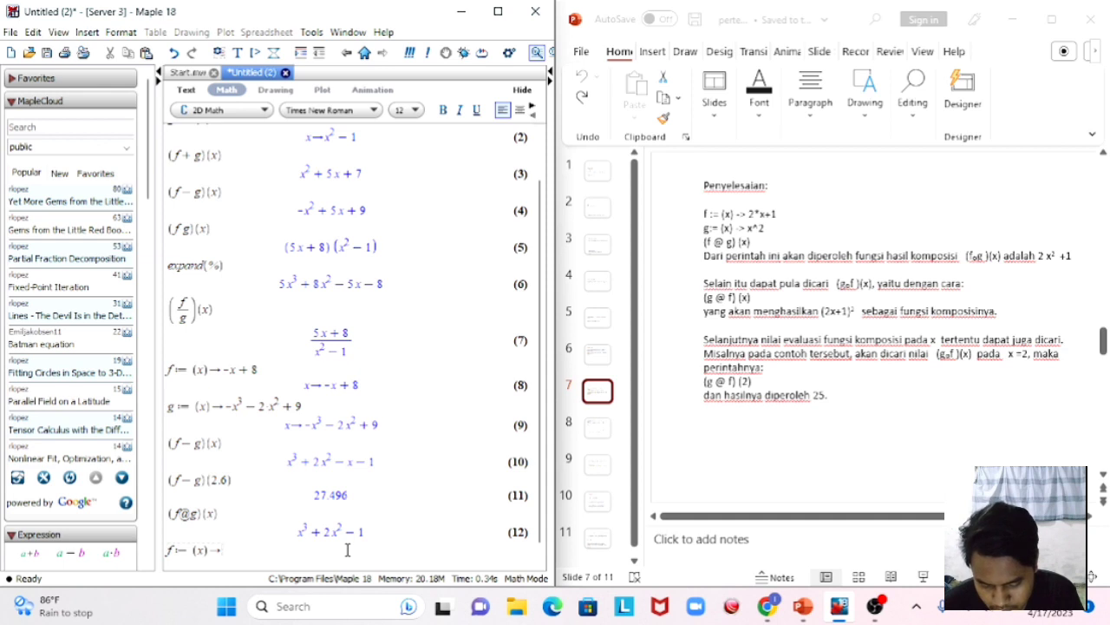
text(2)
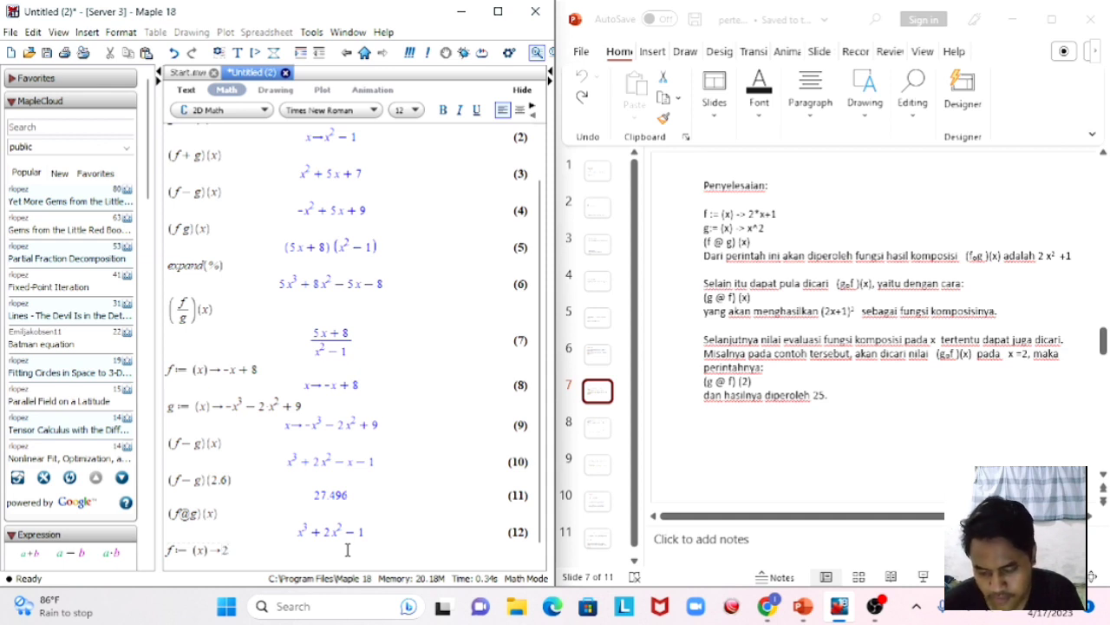
text( x)
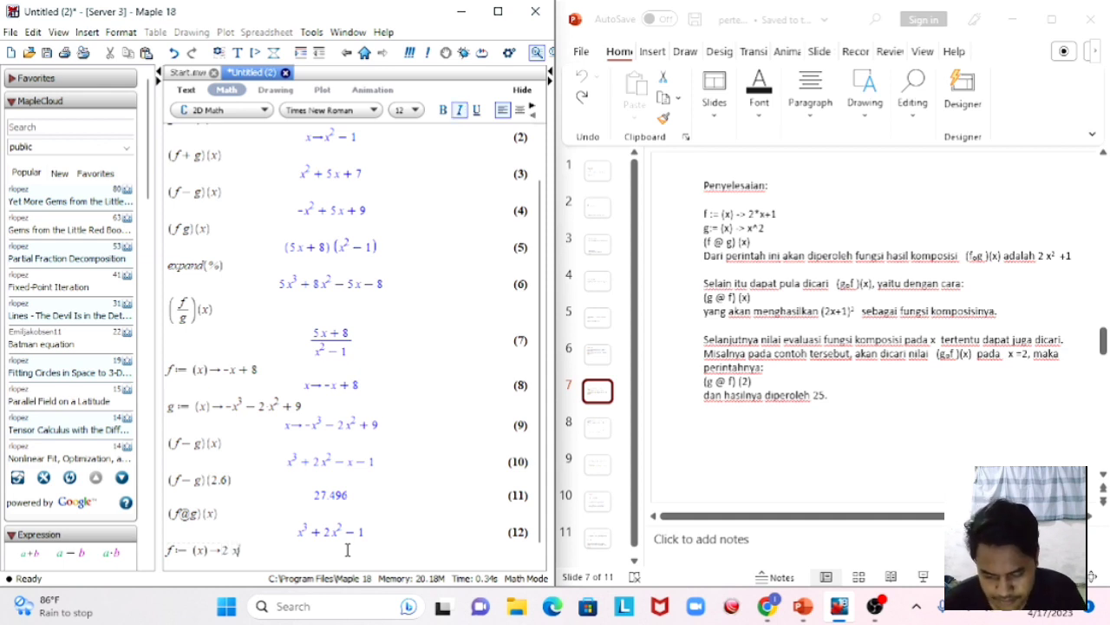
text(-1)
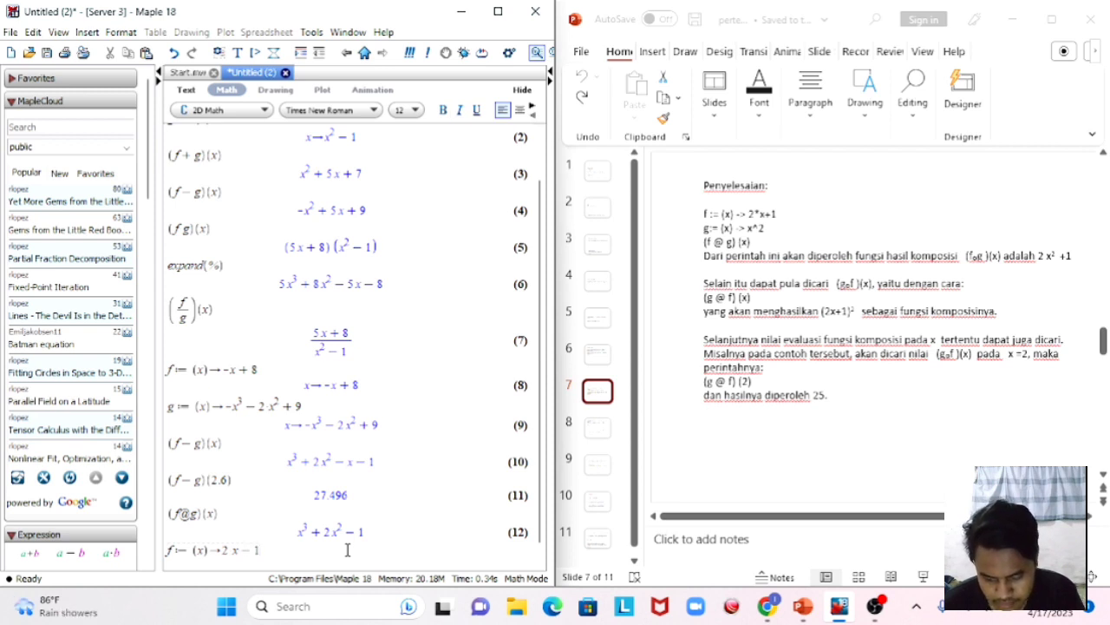
key(Return)
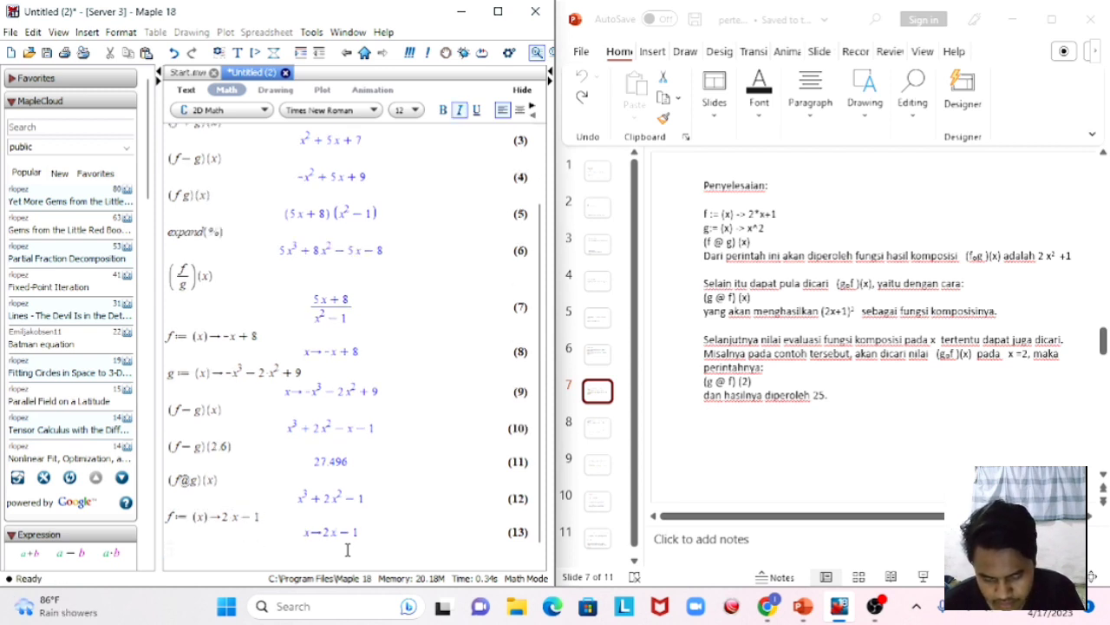
- Define the function g := (x) -> x^2 on the next worksheet line
text(g)
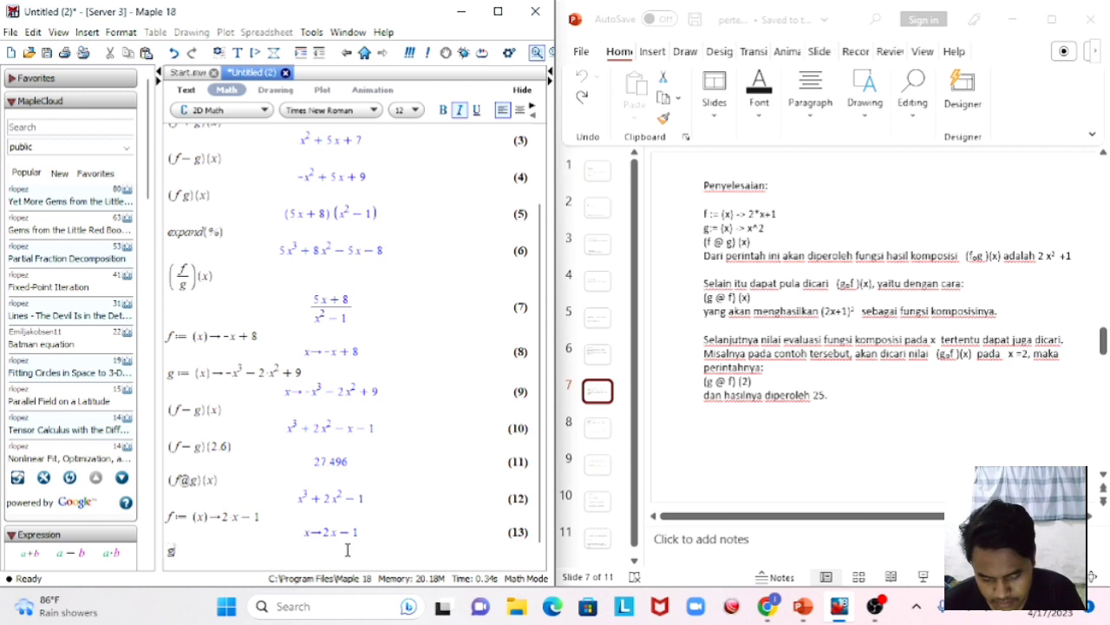
text(:=)
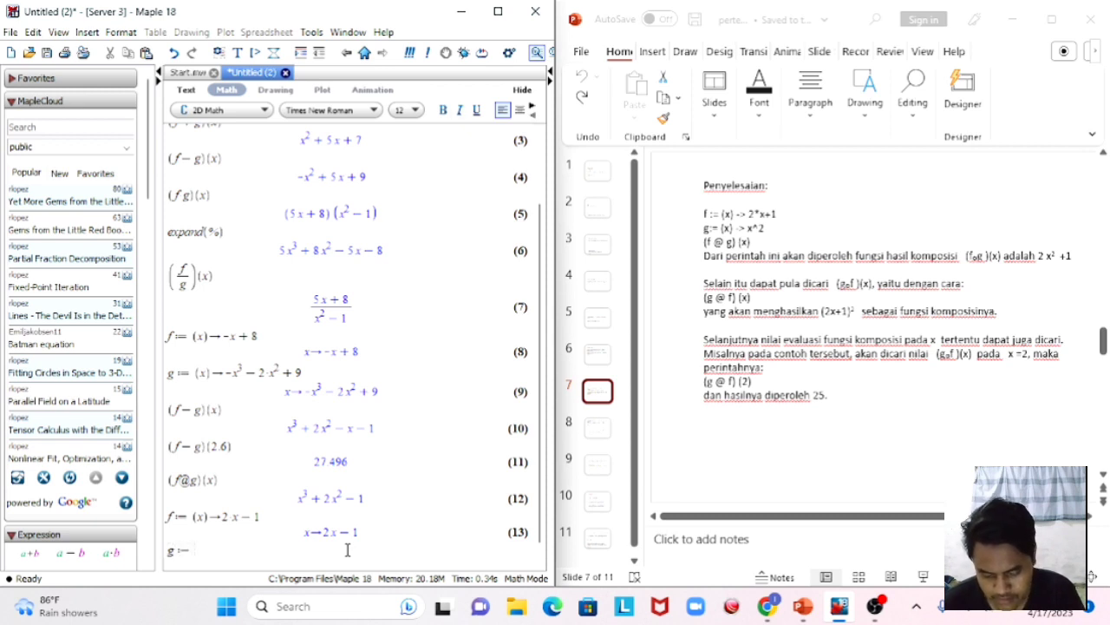
text(()
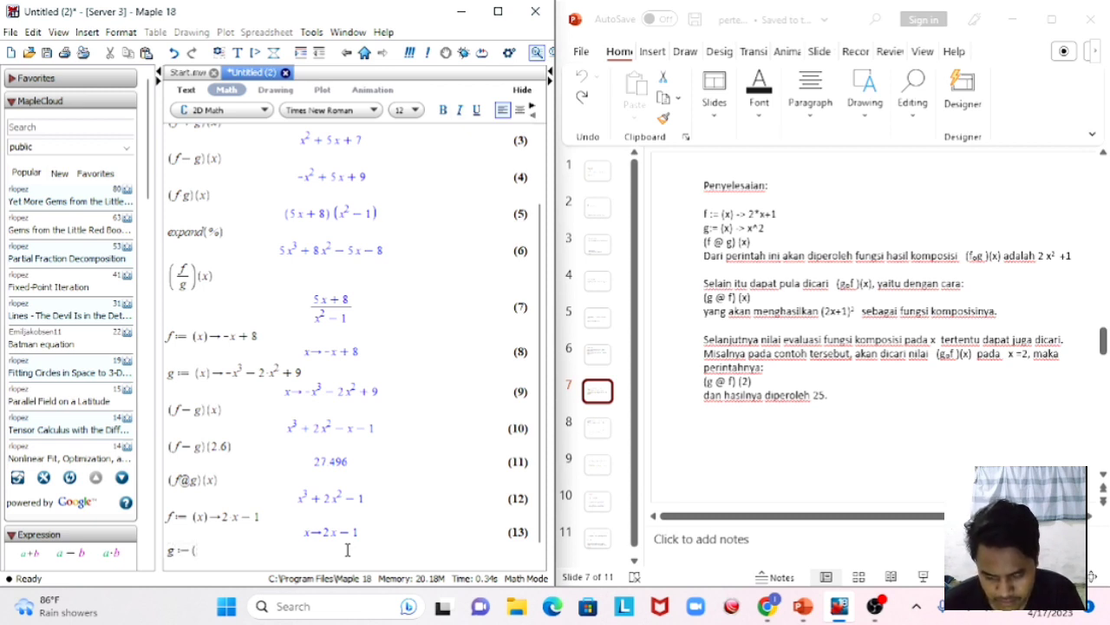
text(x)-)
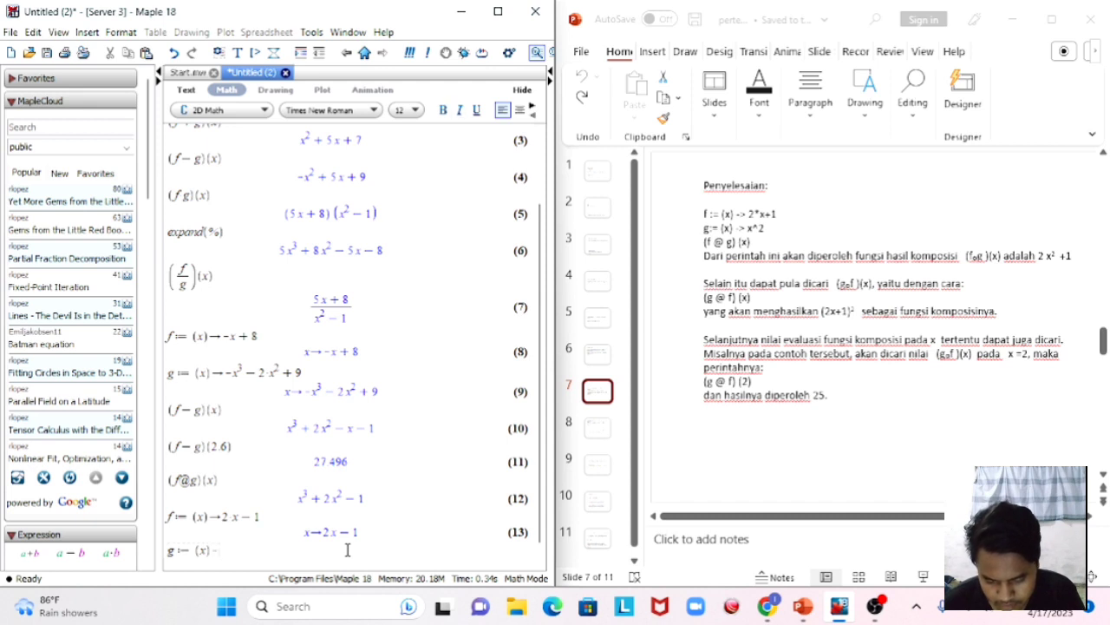
text(>)
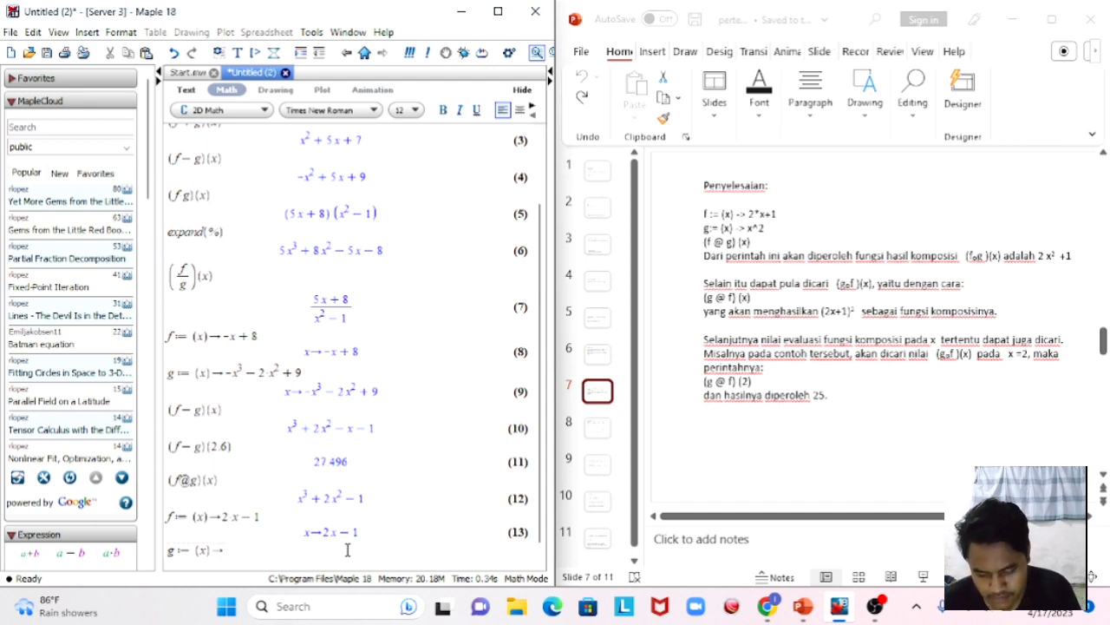
text(x)
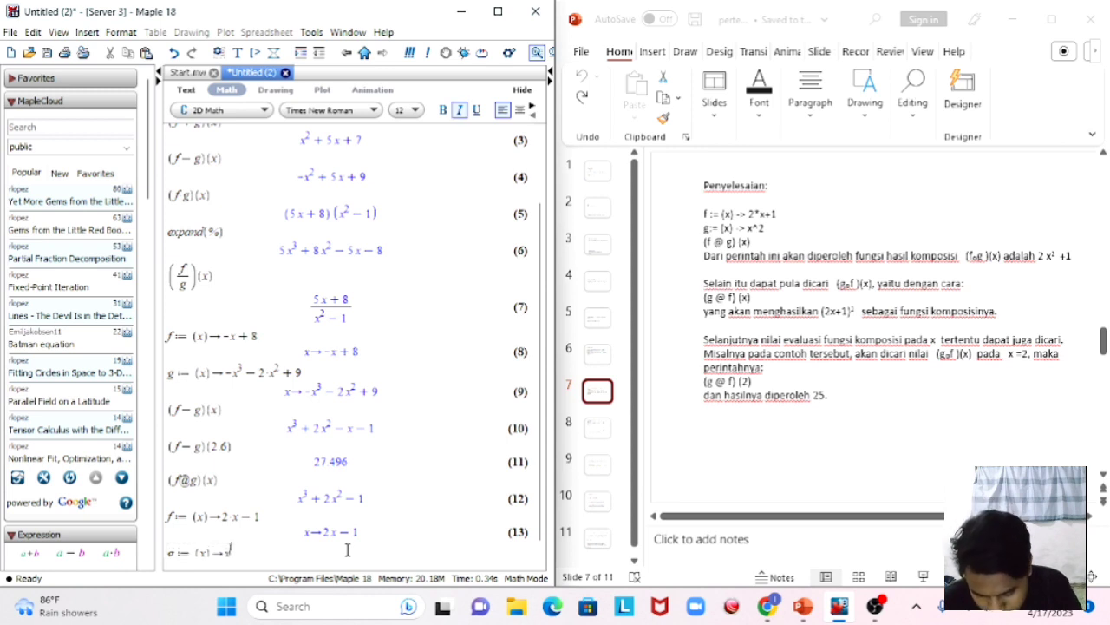
text(^)
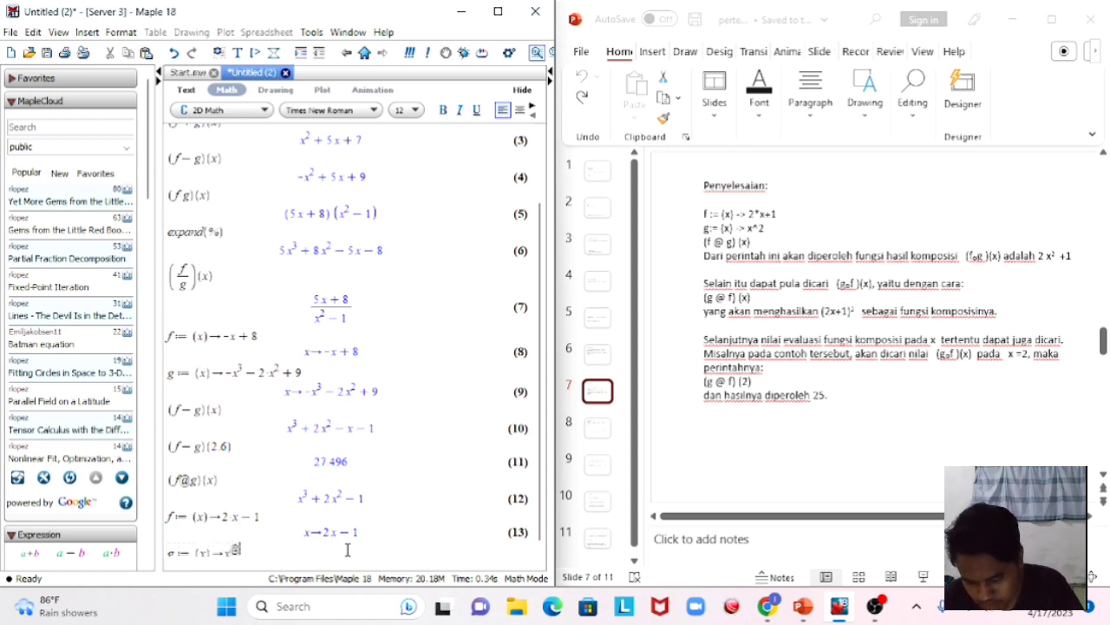
key(BackSpace)
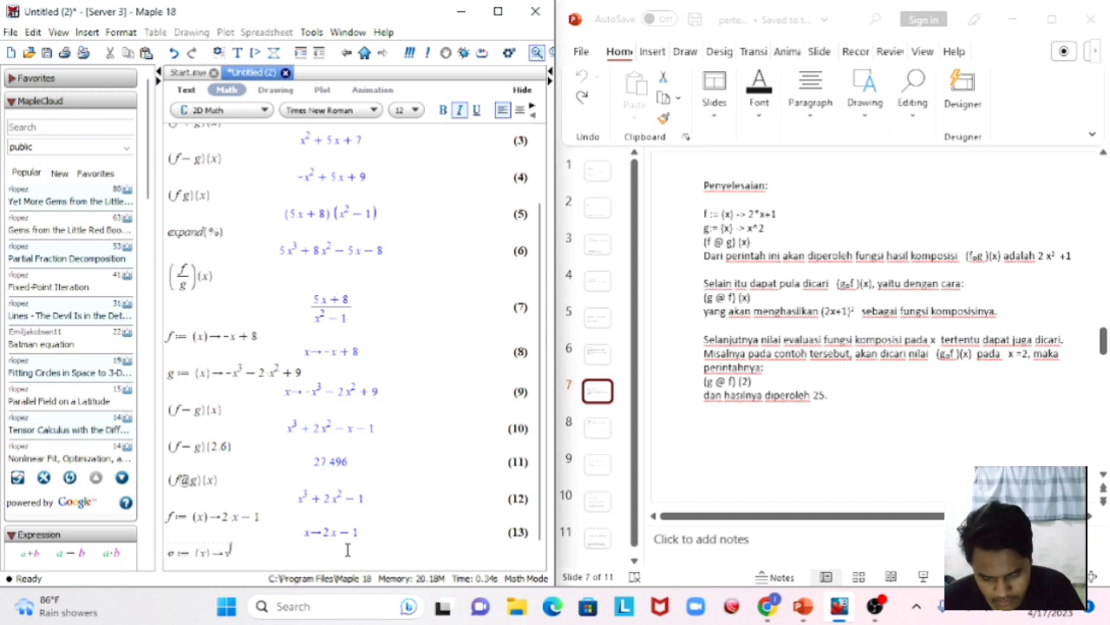
text(^2)
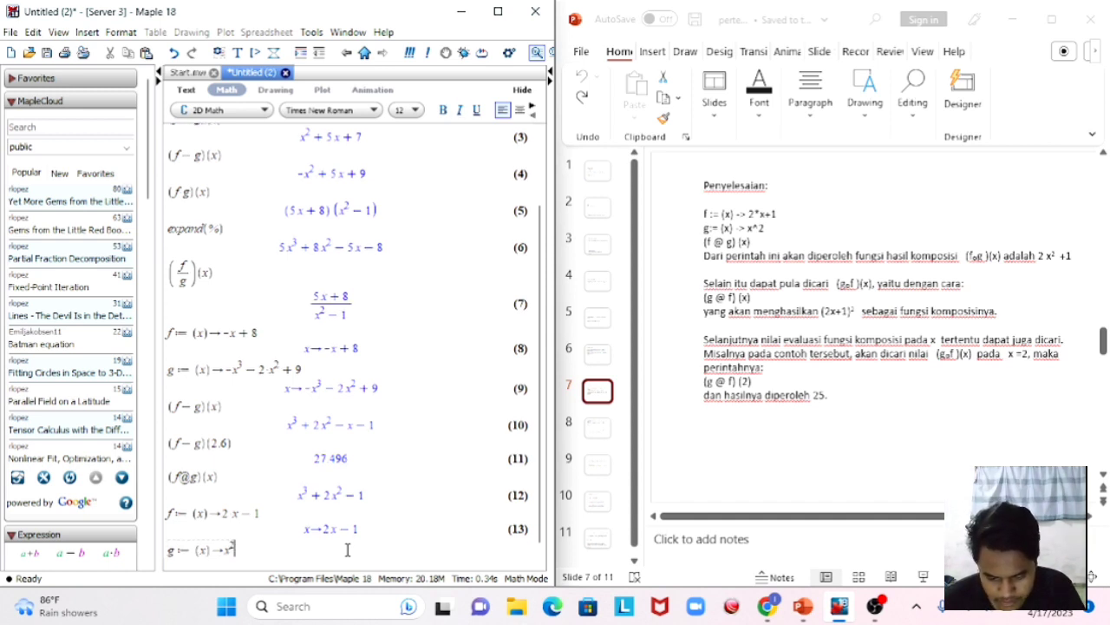
key(Return)
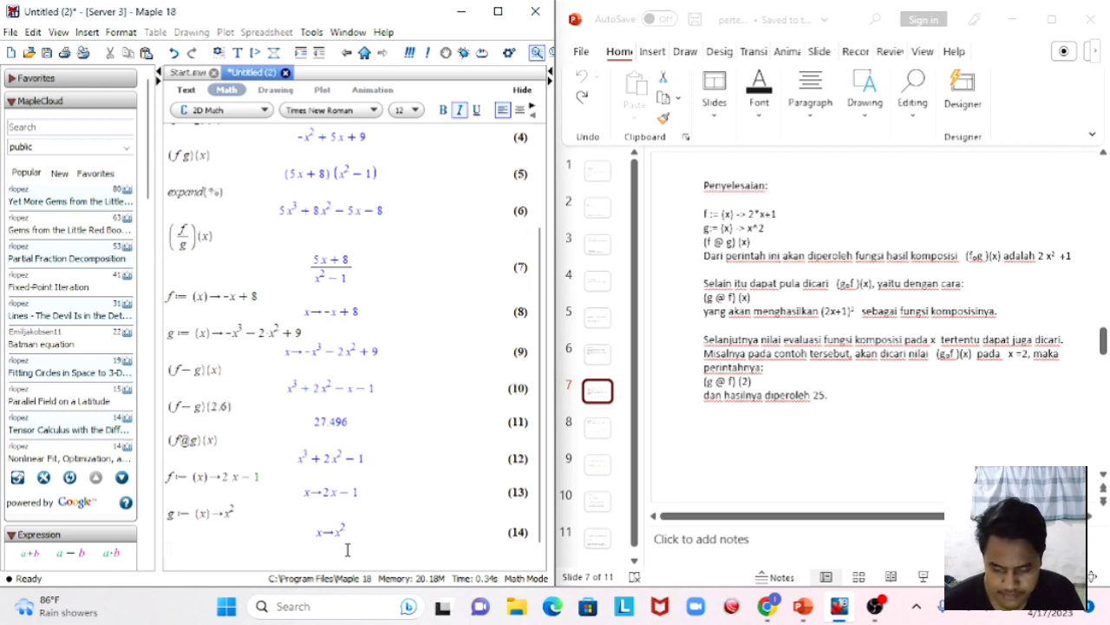
- Evaluate the composition (f@g)(x) using the newly defined functions f and g
text((f)
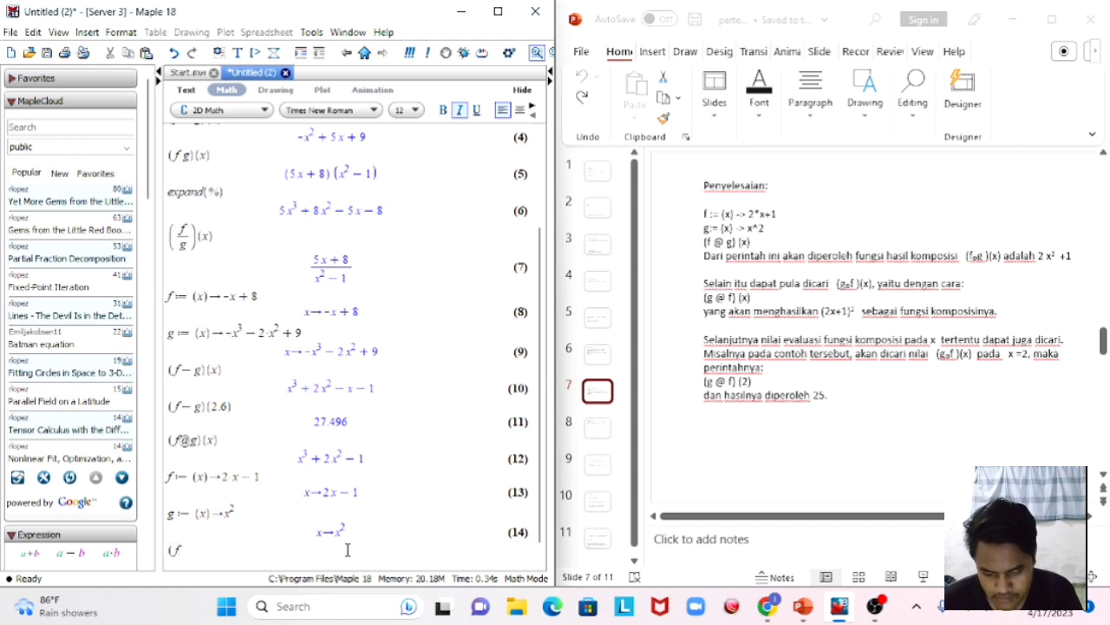
text(@)
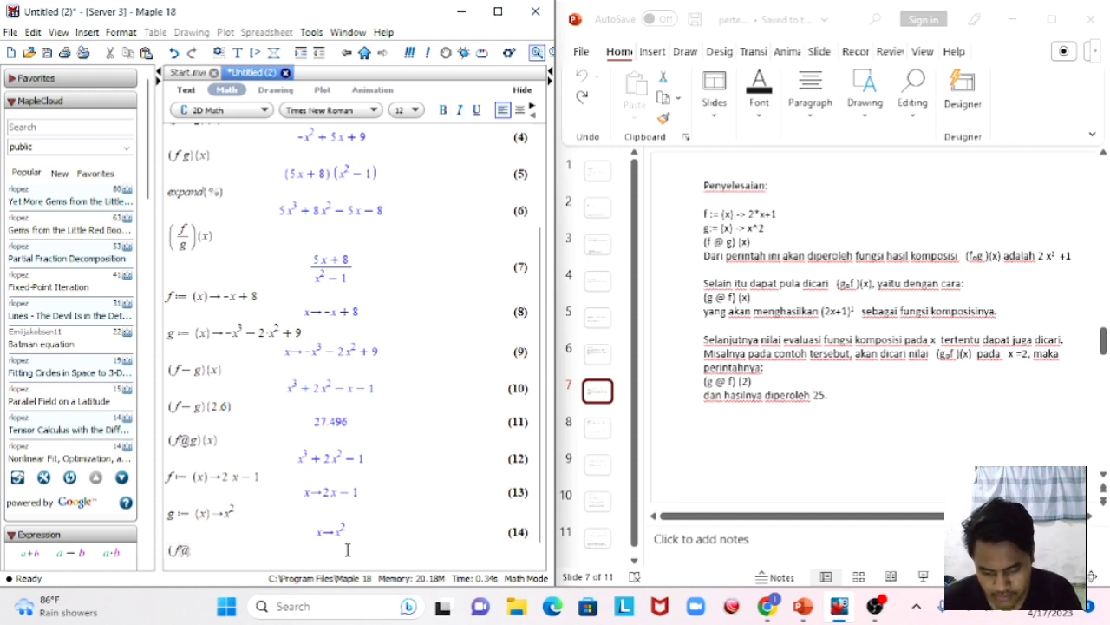
text(g))
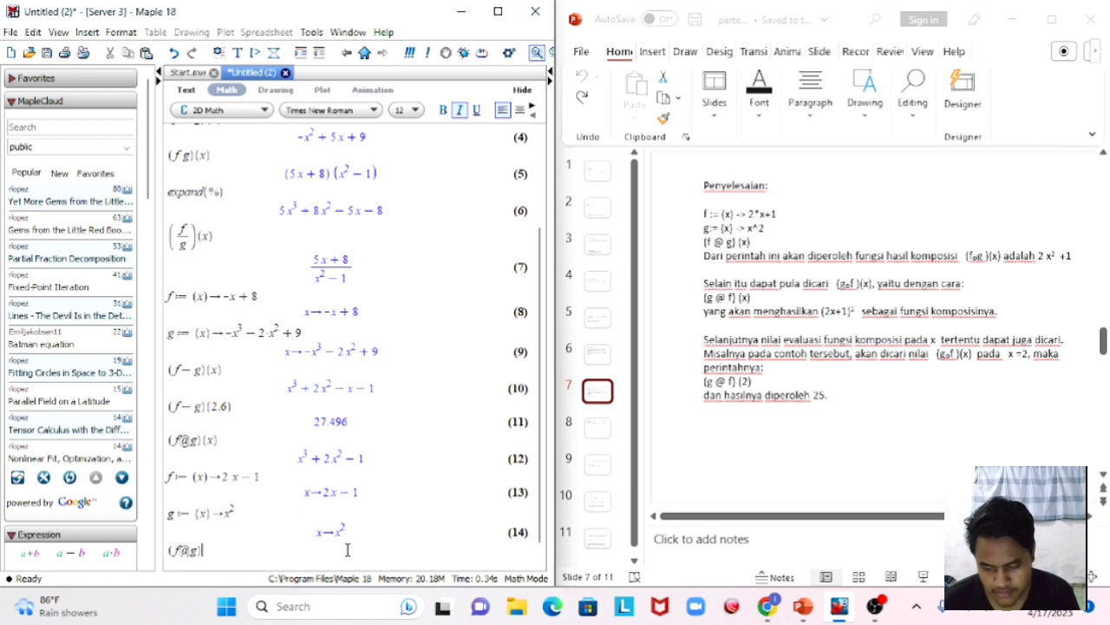
text((x))
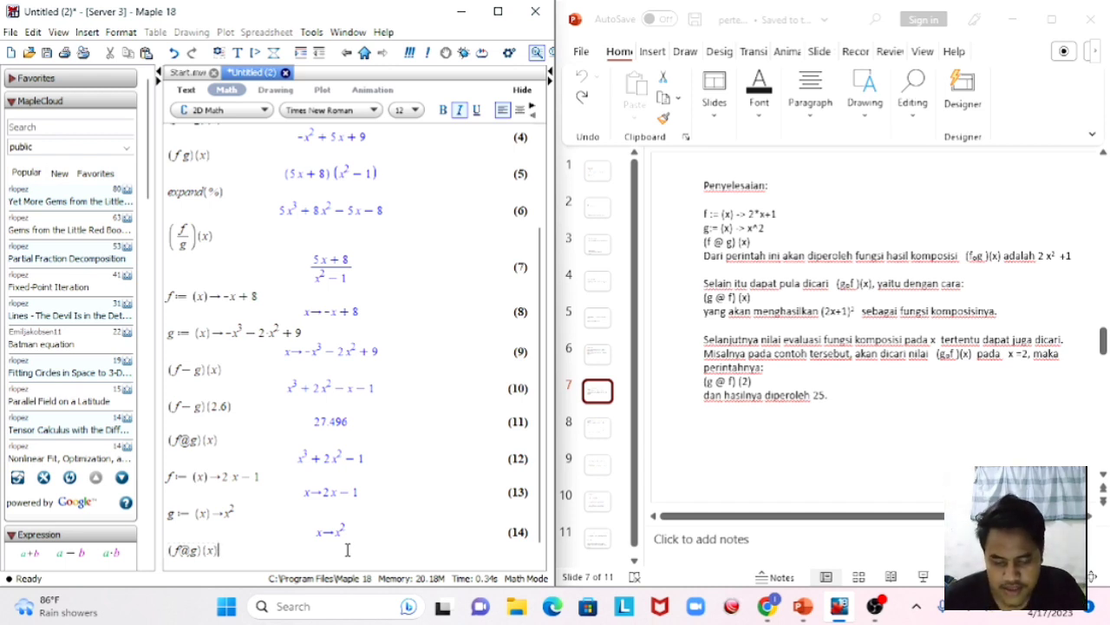
key(Return)
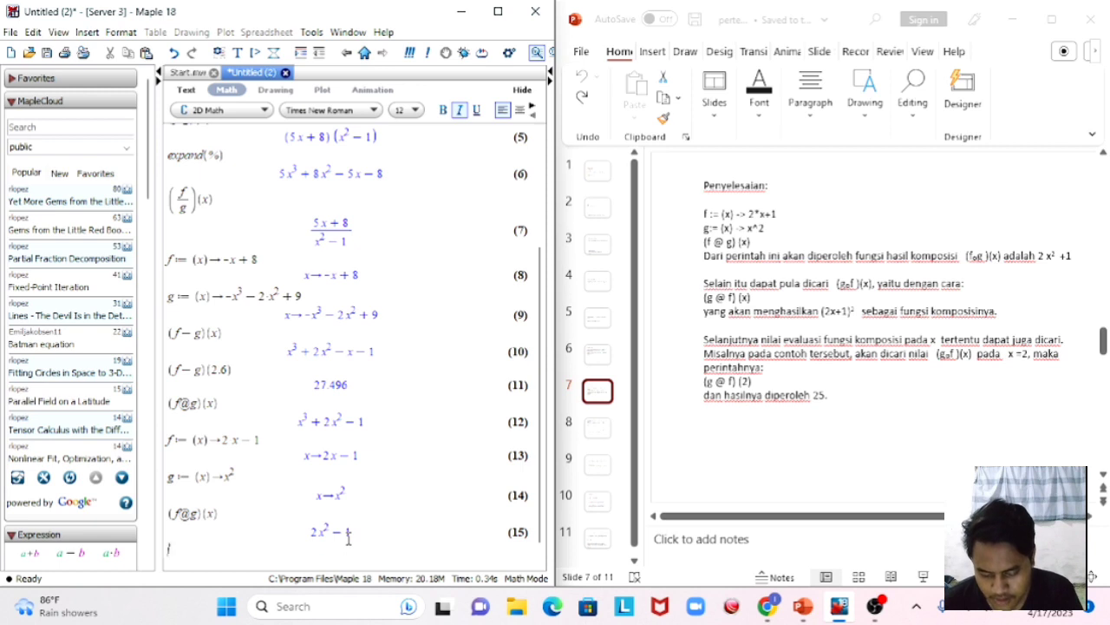
- Evaluate the reversed composition (g@f)(x) on a new worksheet line
text(()
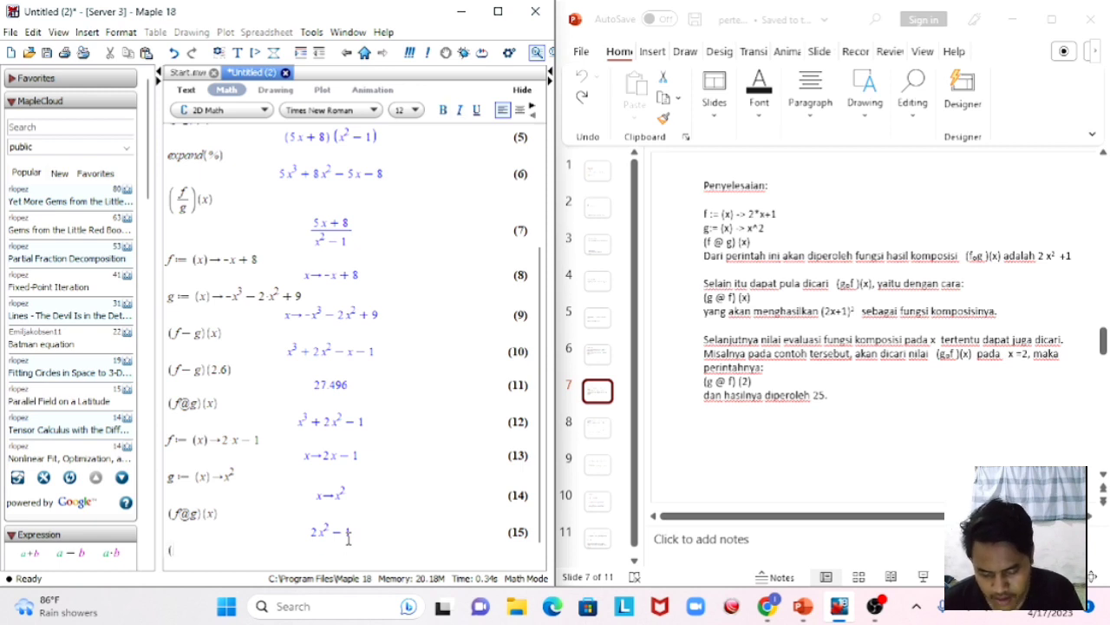
text(f)
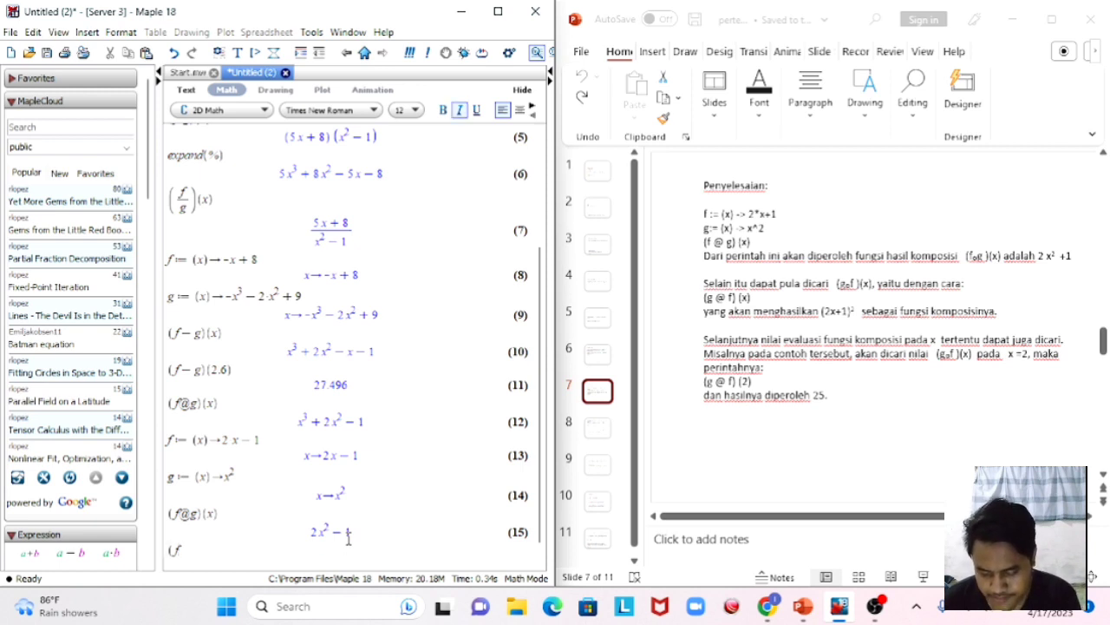
key(BackSpace)
text(g)
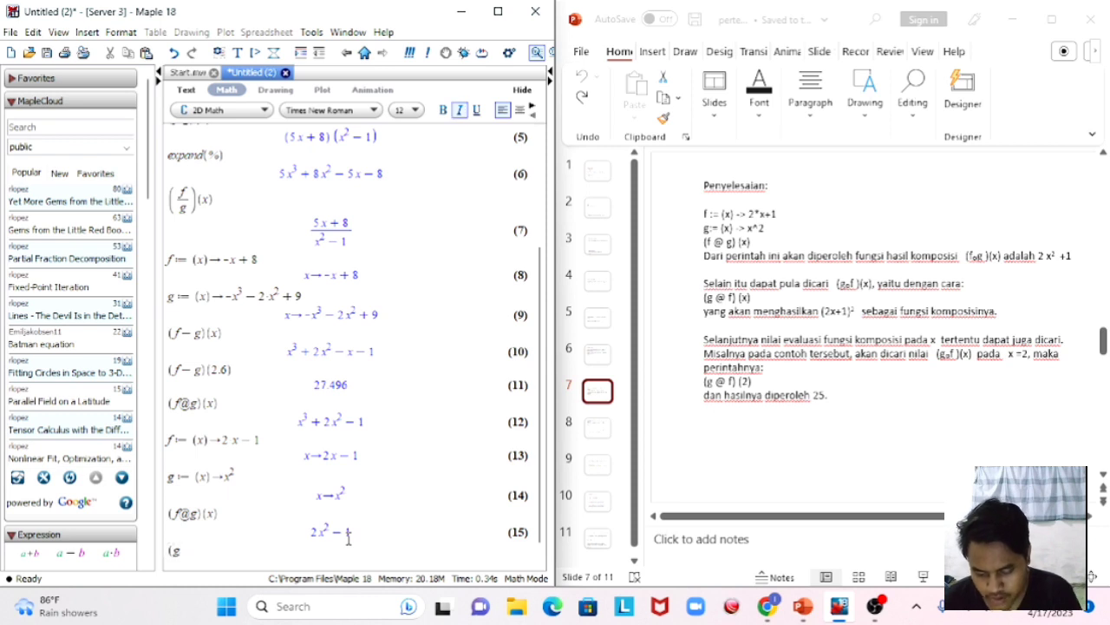
text(@)
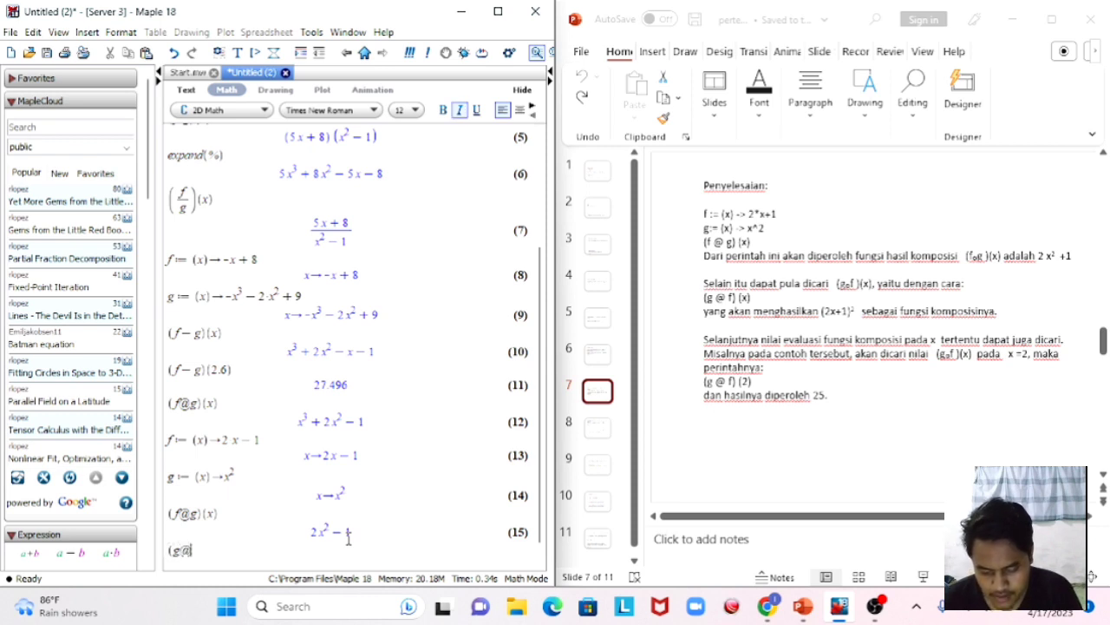
text(f)
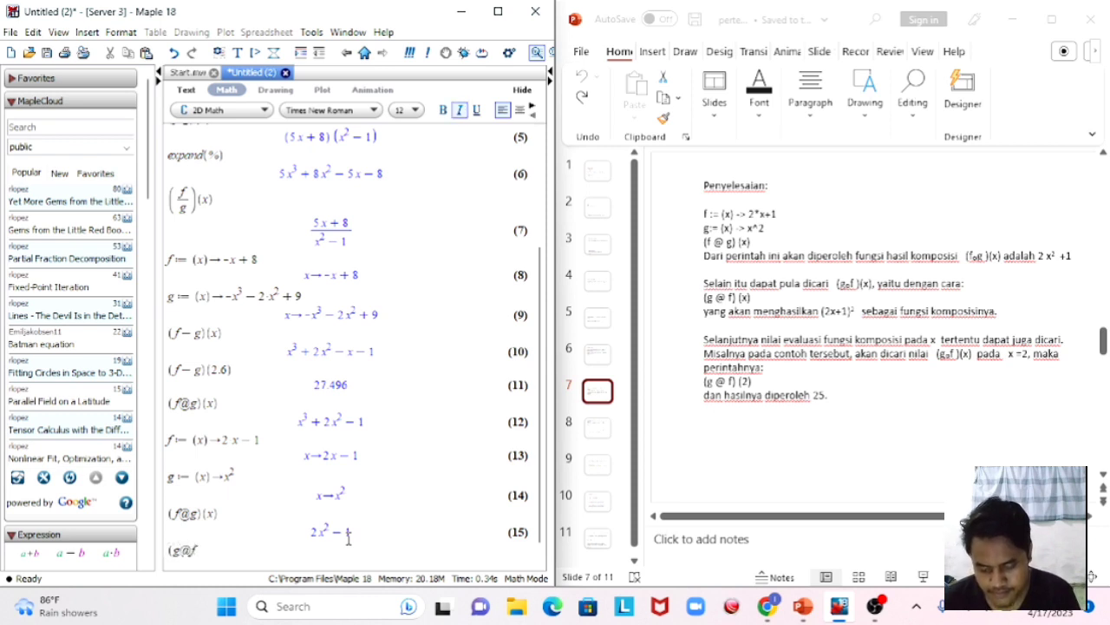
text())
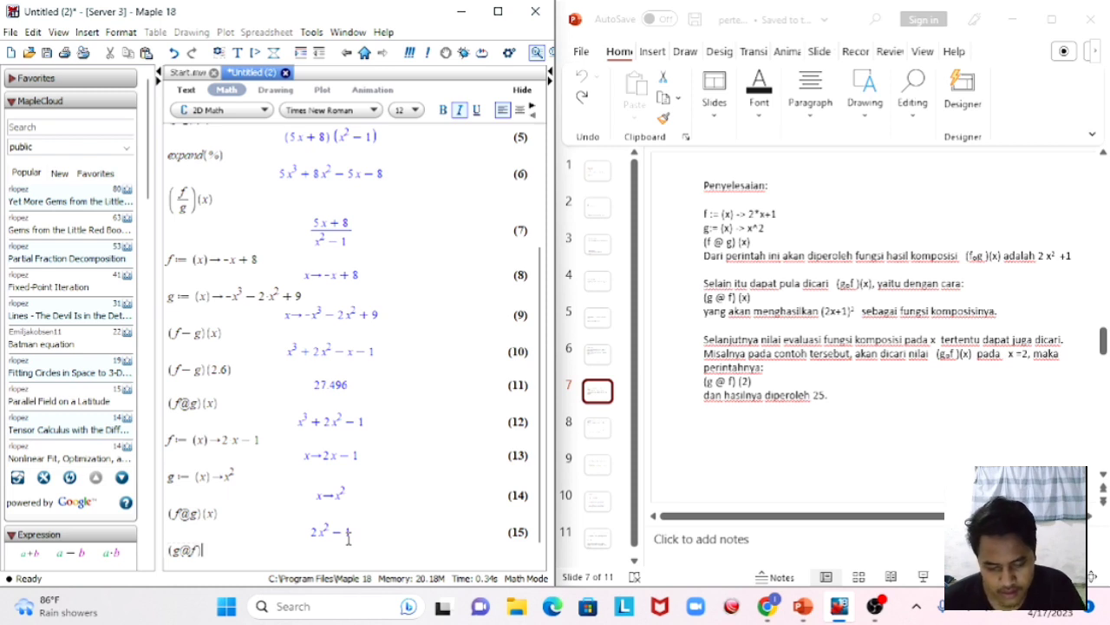
text((x))
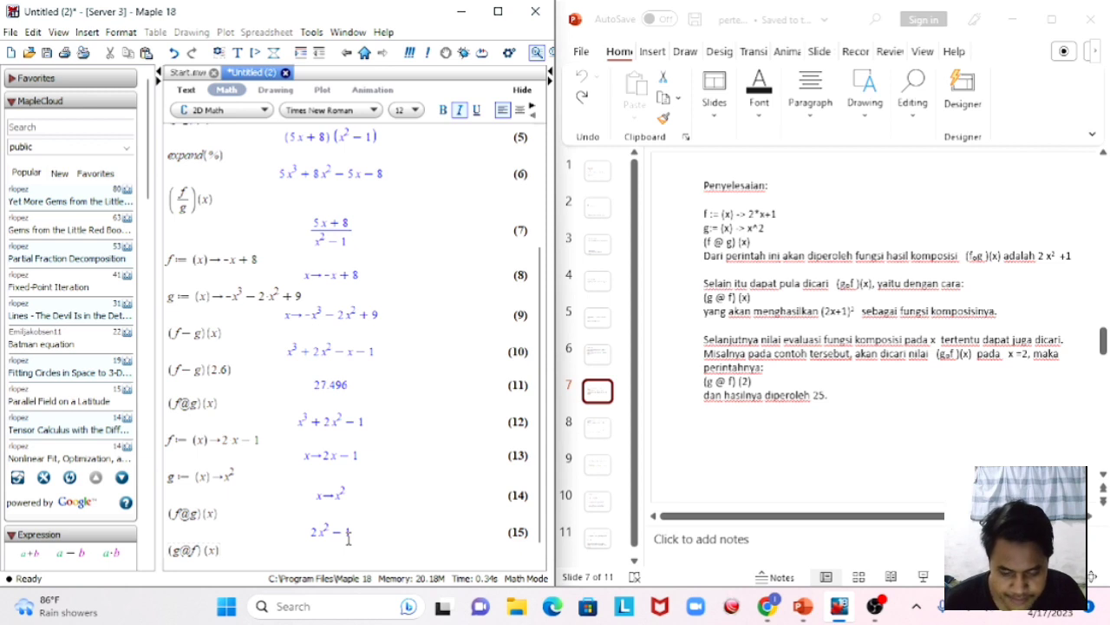
key(Return)
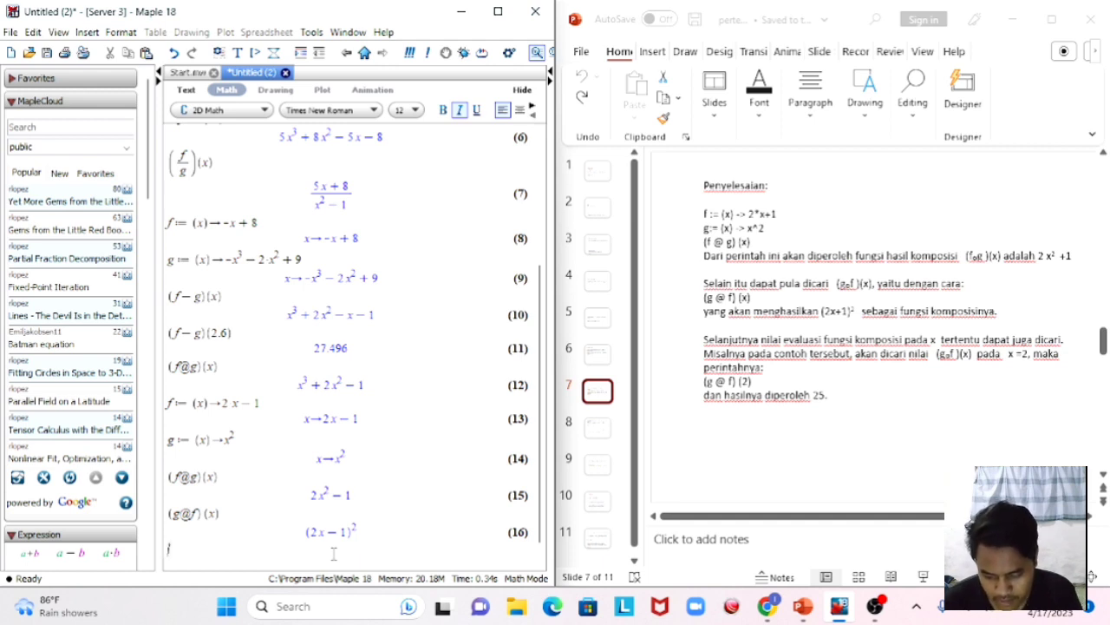
- Evaluate the composition (g@f) at x = 2 on the next worksheet line
text((g)
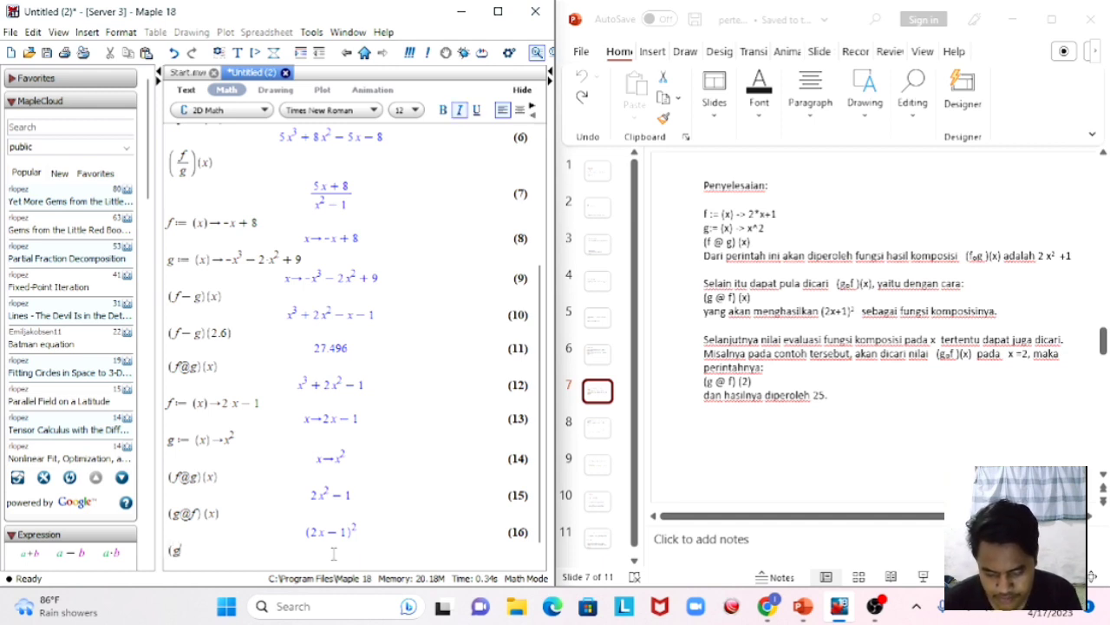
text(@f)
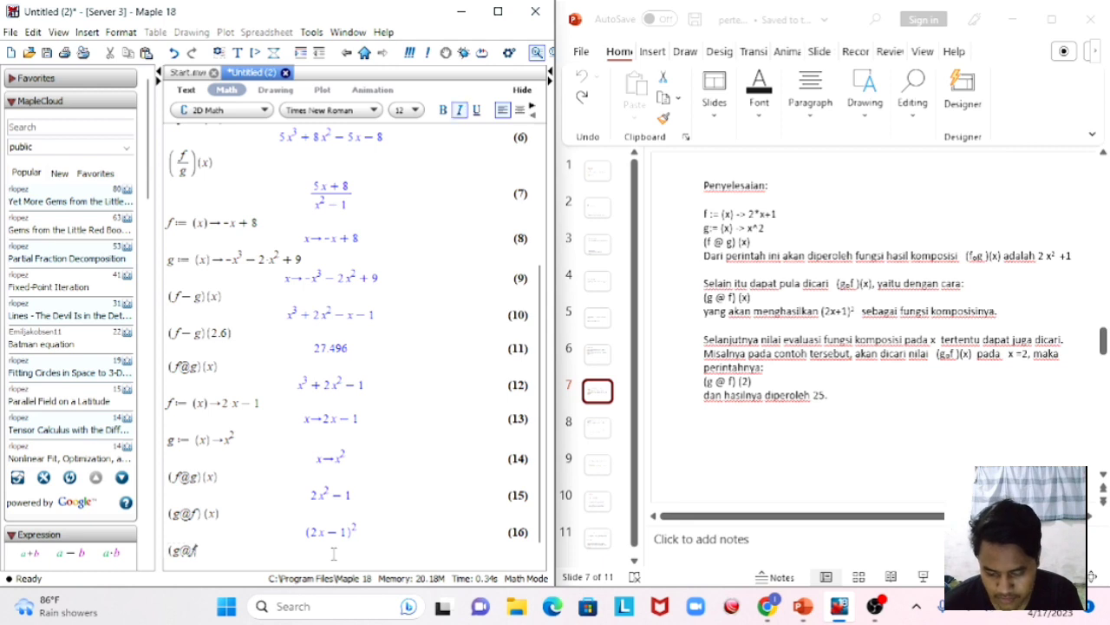
text()()
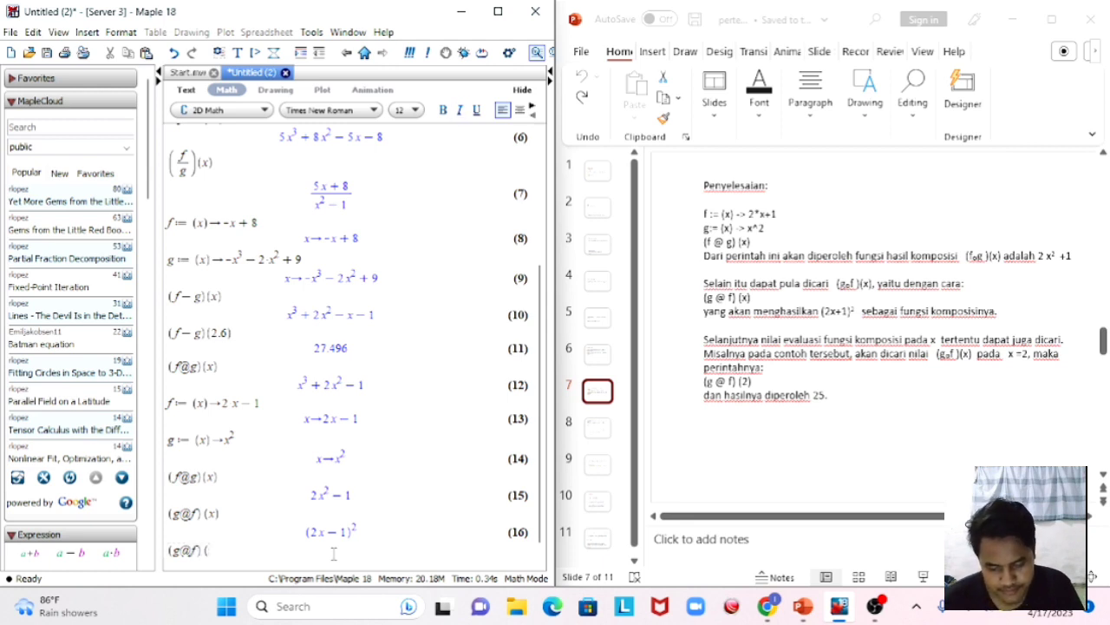
text(2))
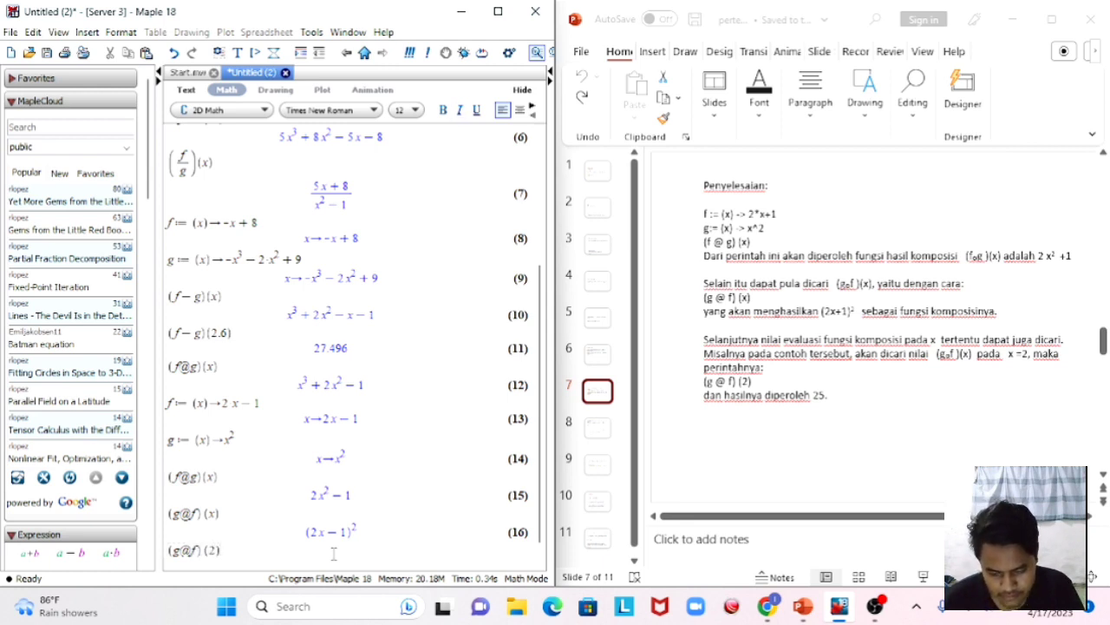
key(Return)
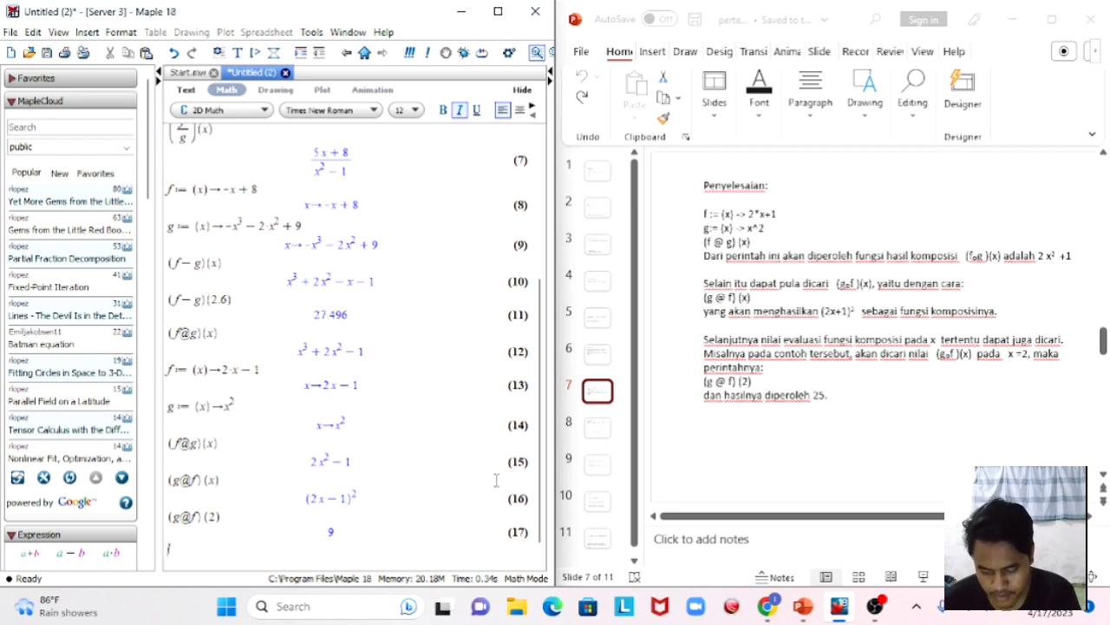
- Evaluate the composition (f@g) at x = 2 on the next worksheet line
text(()
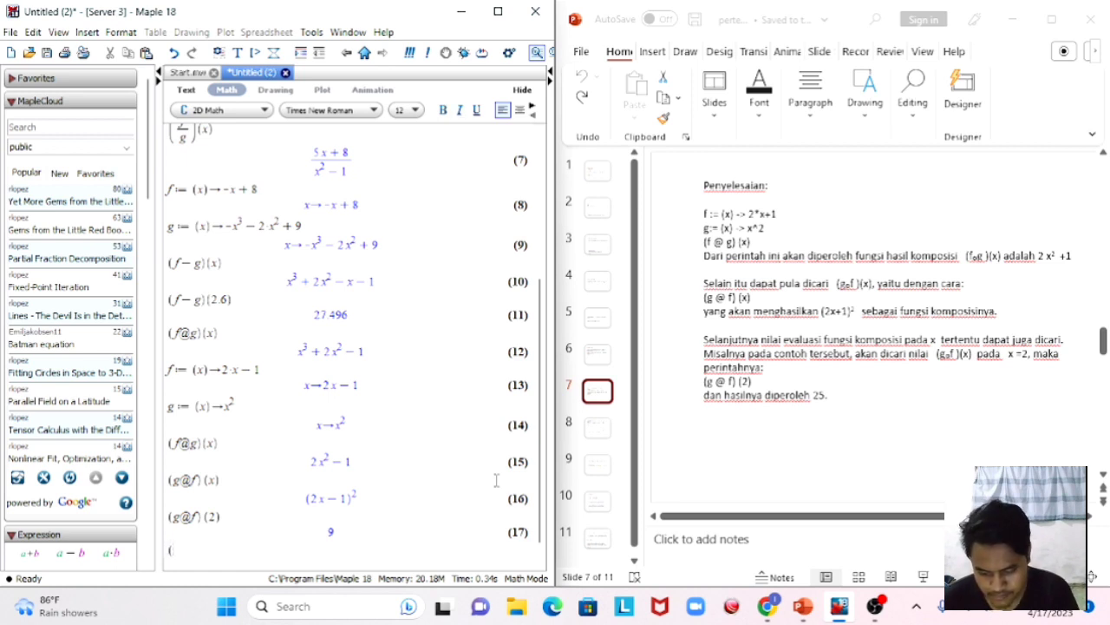
text(f@)
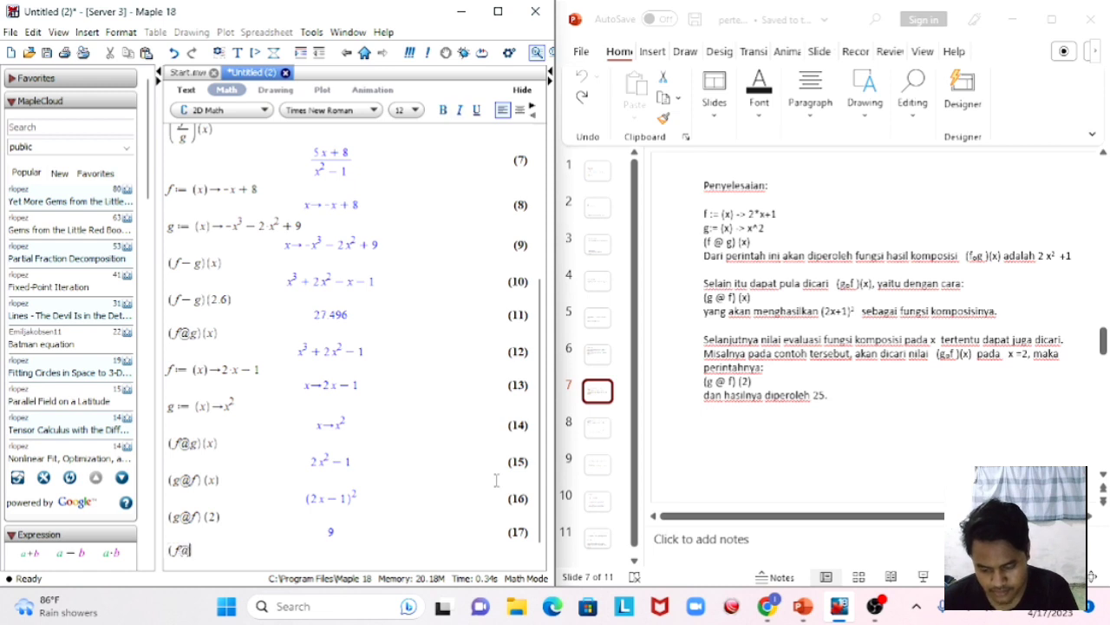
text(g))
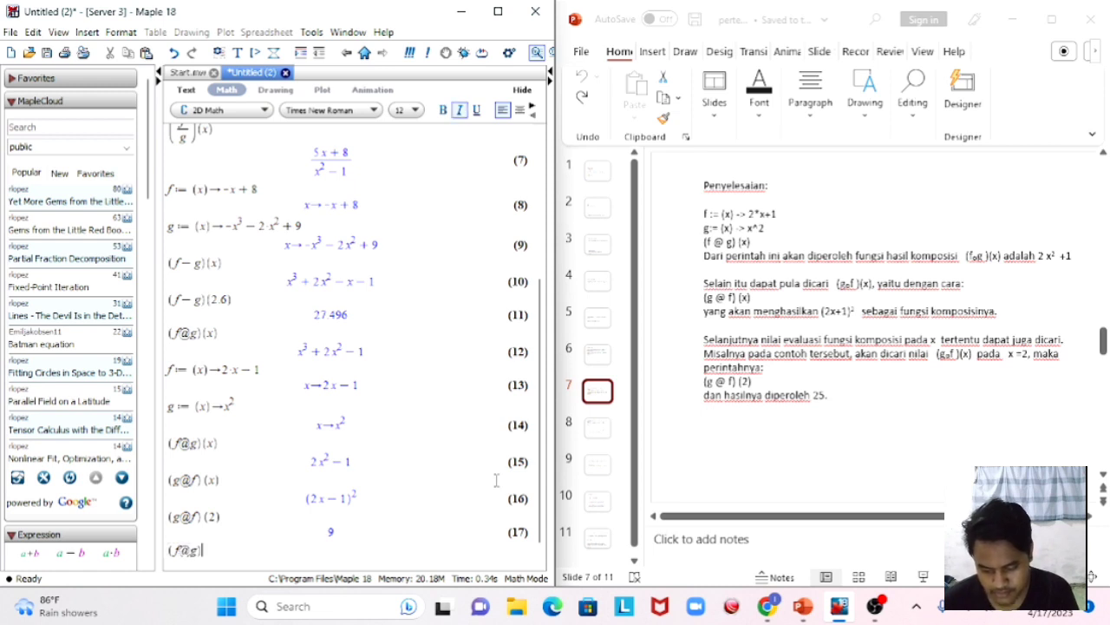
text(()
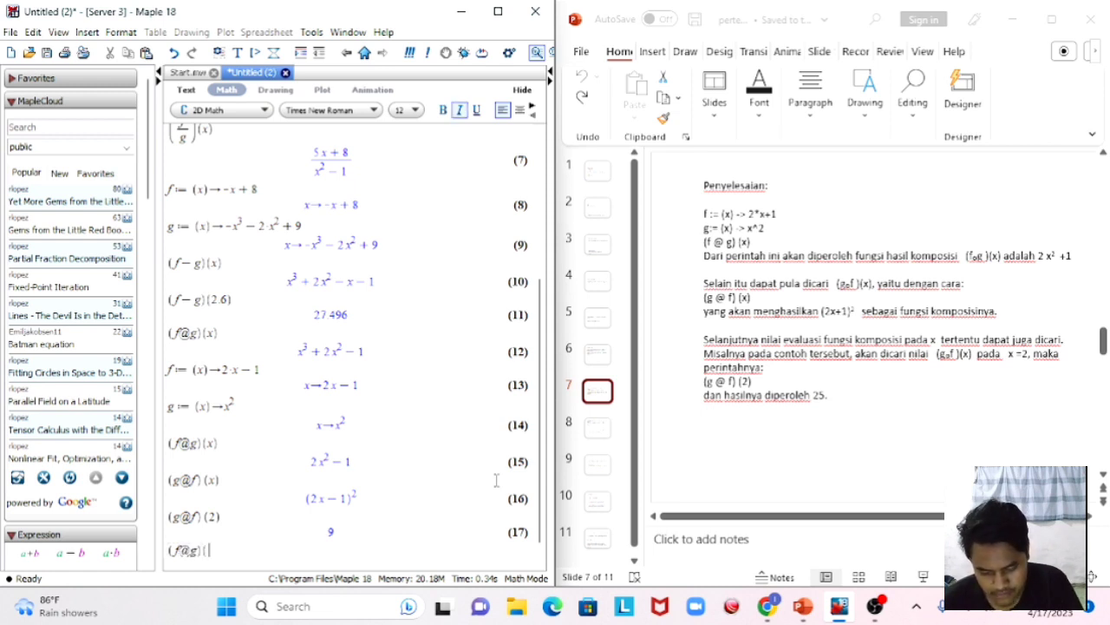
text(2))
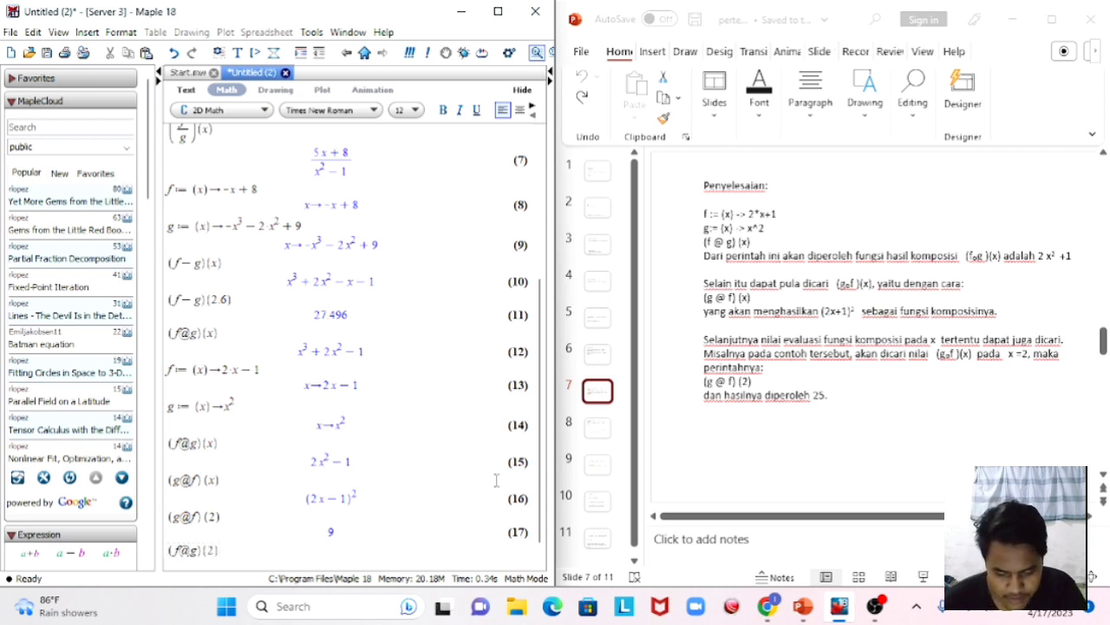
key(Return)
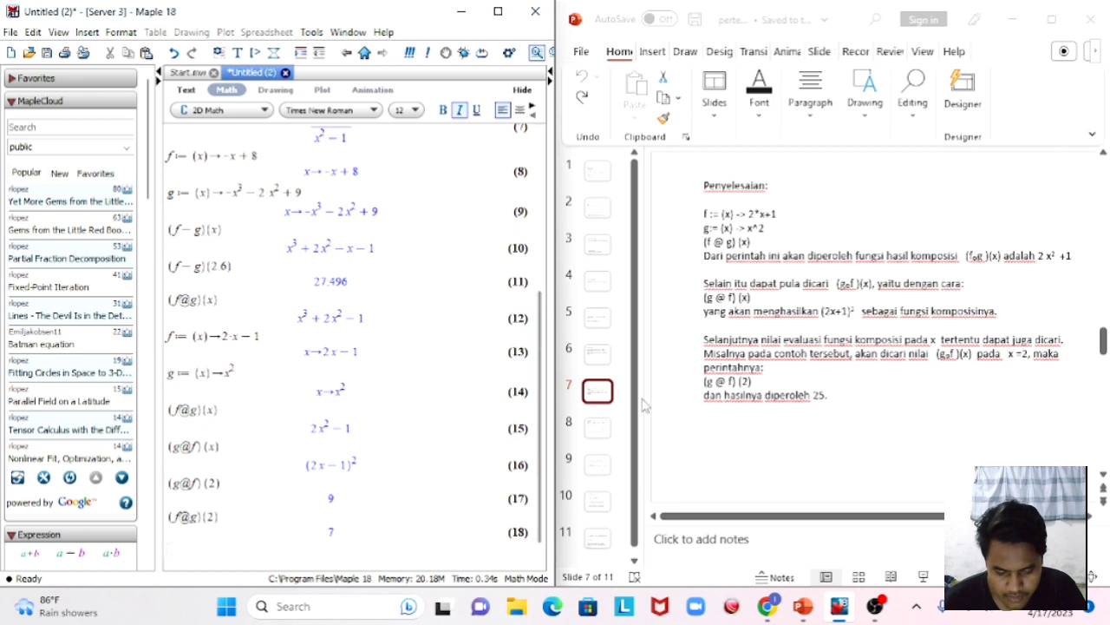
- Show slide 8 on composing three functions in PowerPoint, then start a new definition of f with := in the Maple worksheet
click(603, 430)
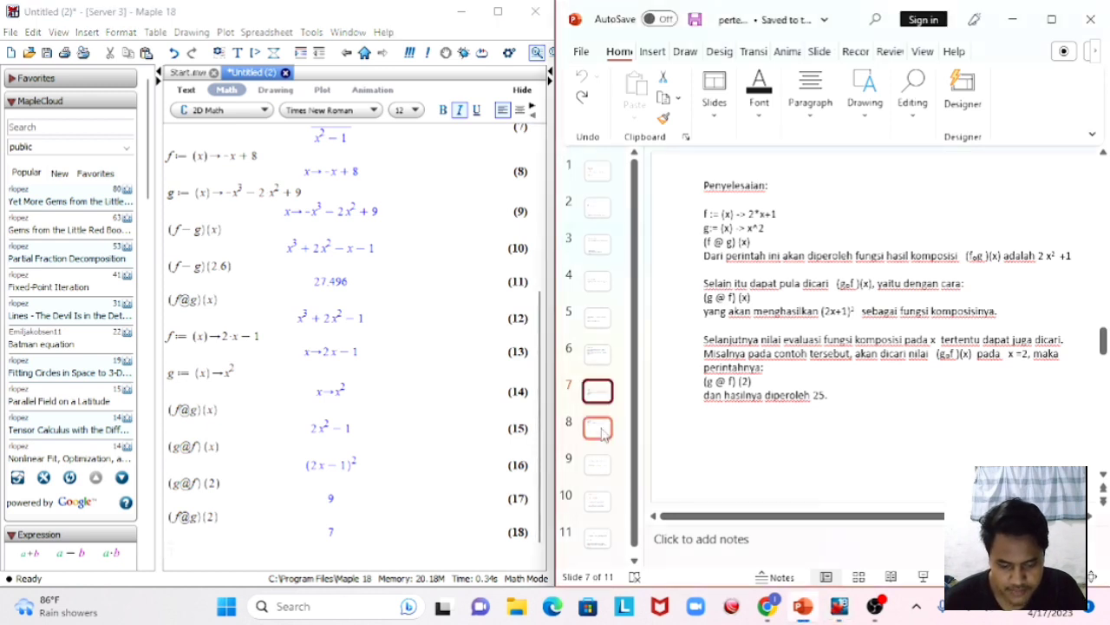
click(603, 430)
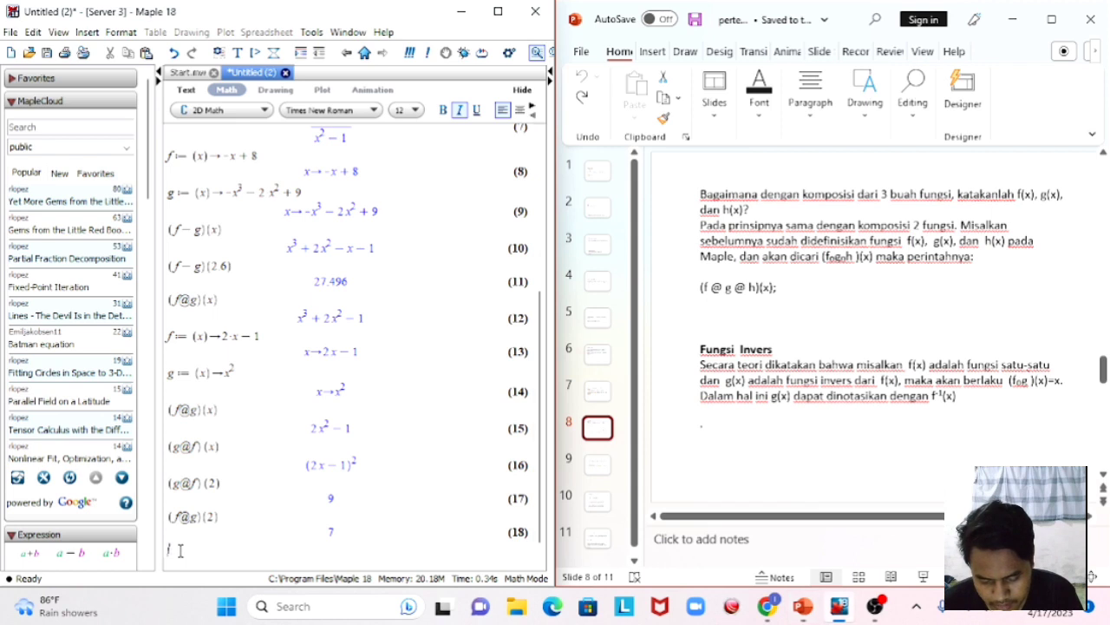
click(180, 550)
text(f)
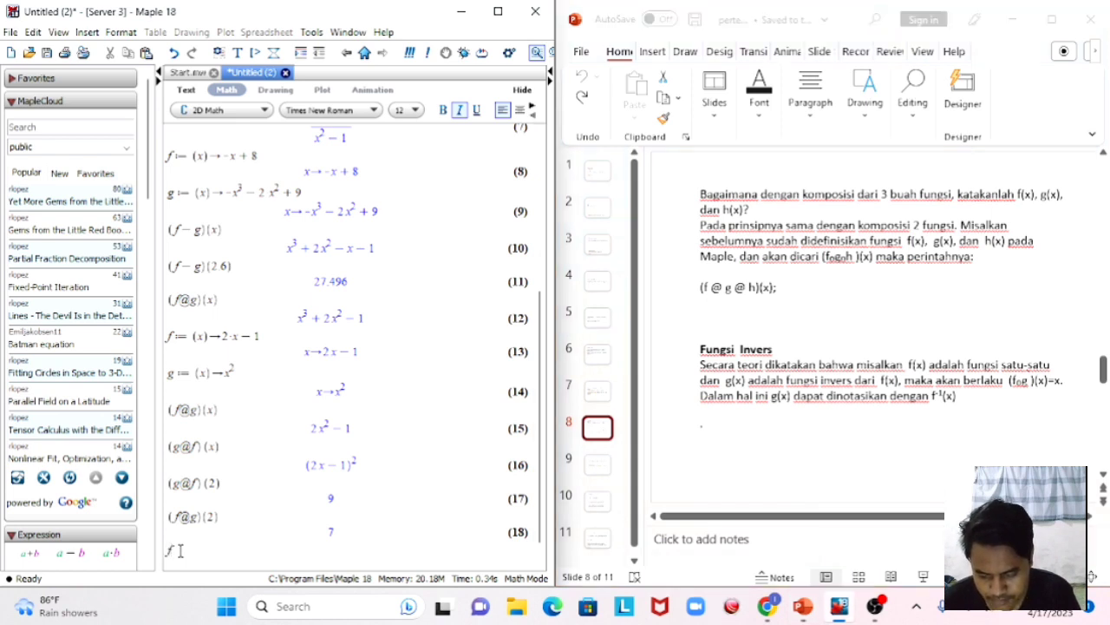
text(:=)
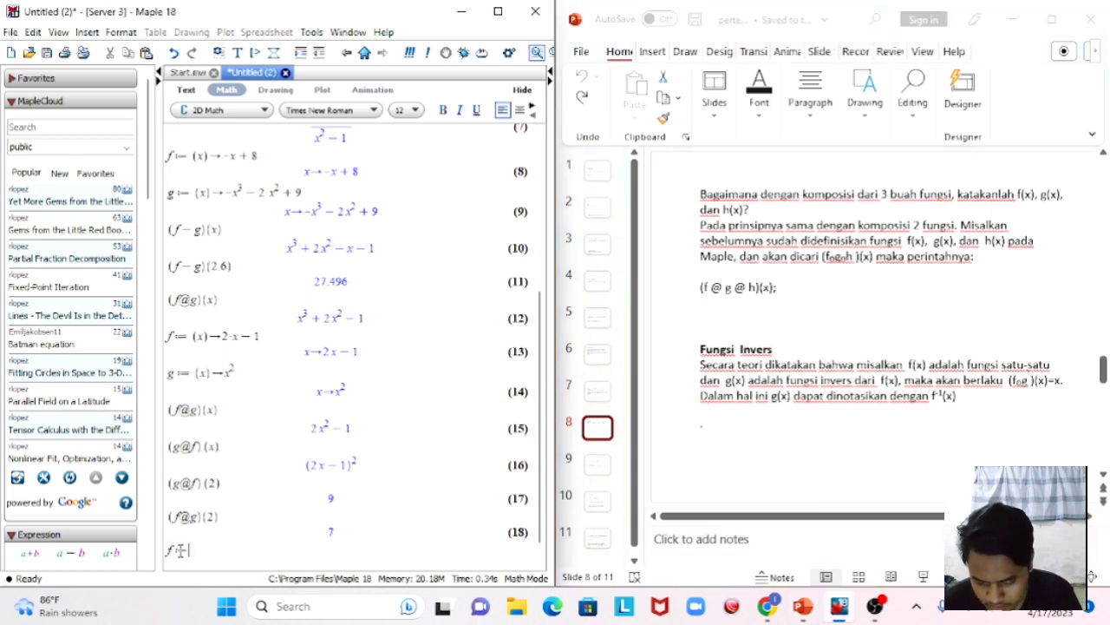